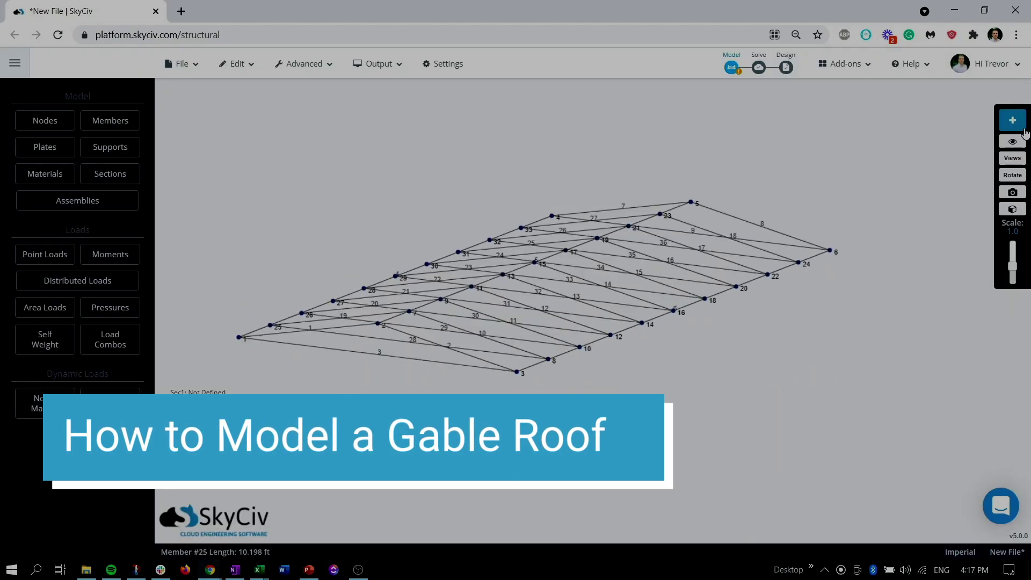
Preview the finished gable roof frame in 3D, then start a new blank model.
click(949, 120)
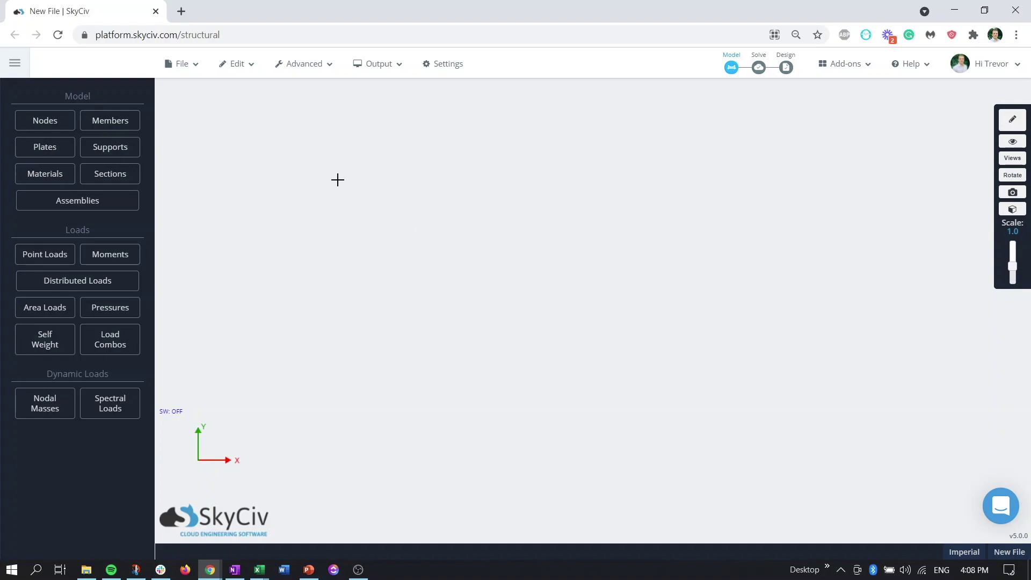
Switch to the Front view and create node 1 at (0, 0, 0).
drag(376, 315, 454, 283)
drag(462, 368, 498, 358)
mouse_move(1013, 158)
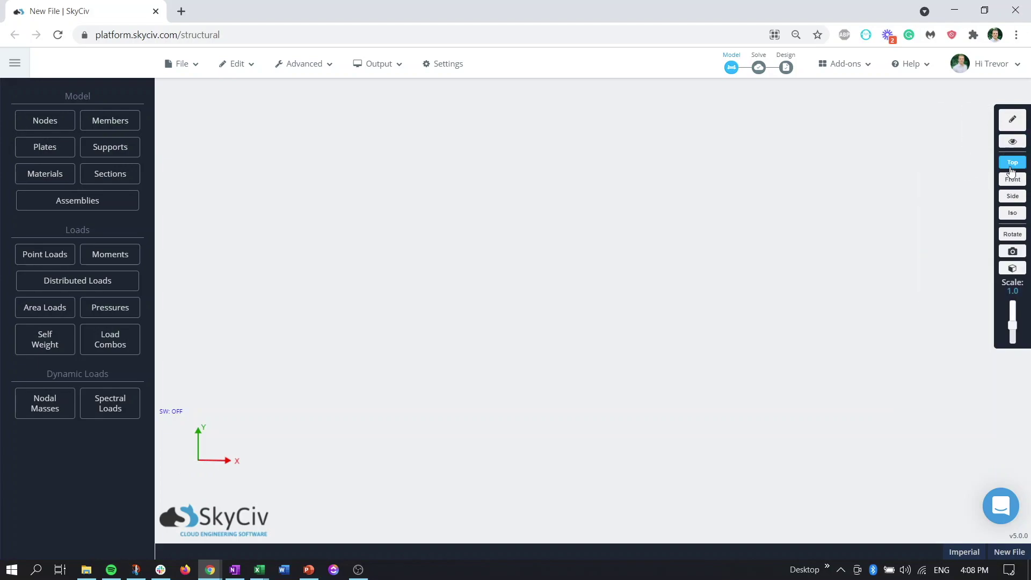
click(1011, 180)
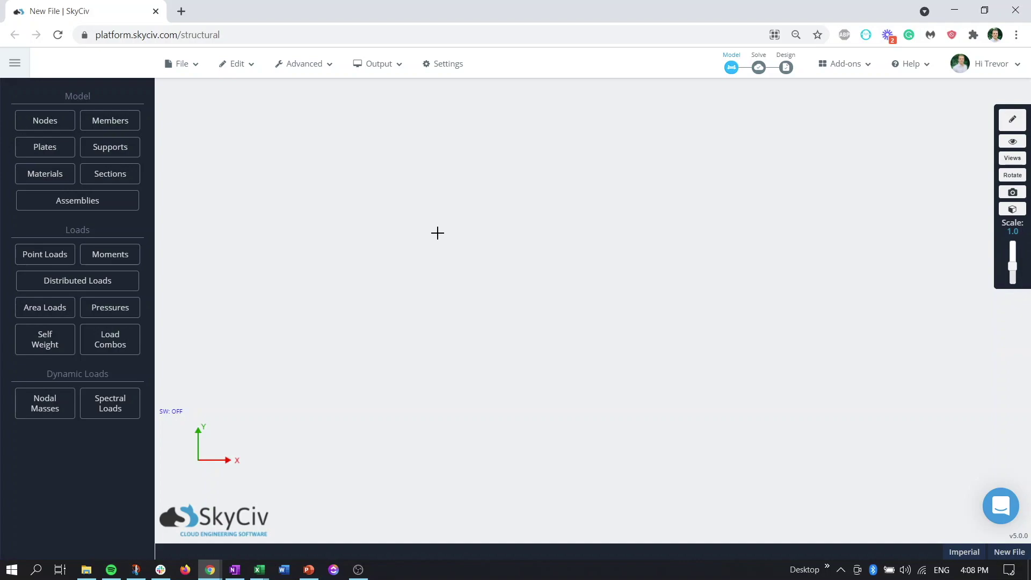
click(56, 124)
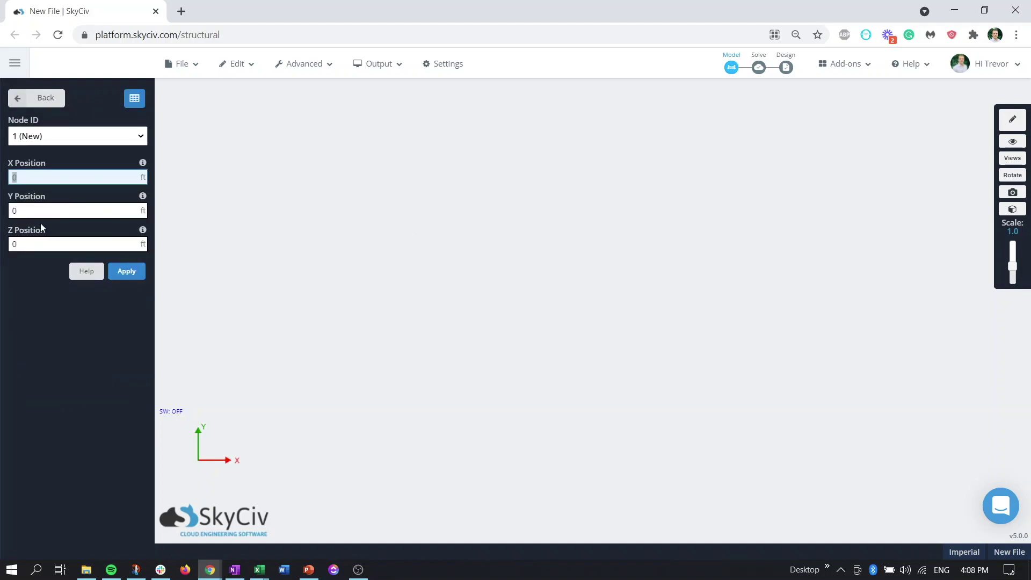
click(128, 272)
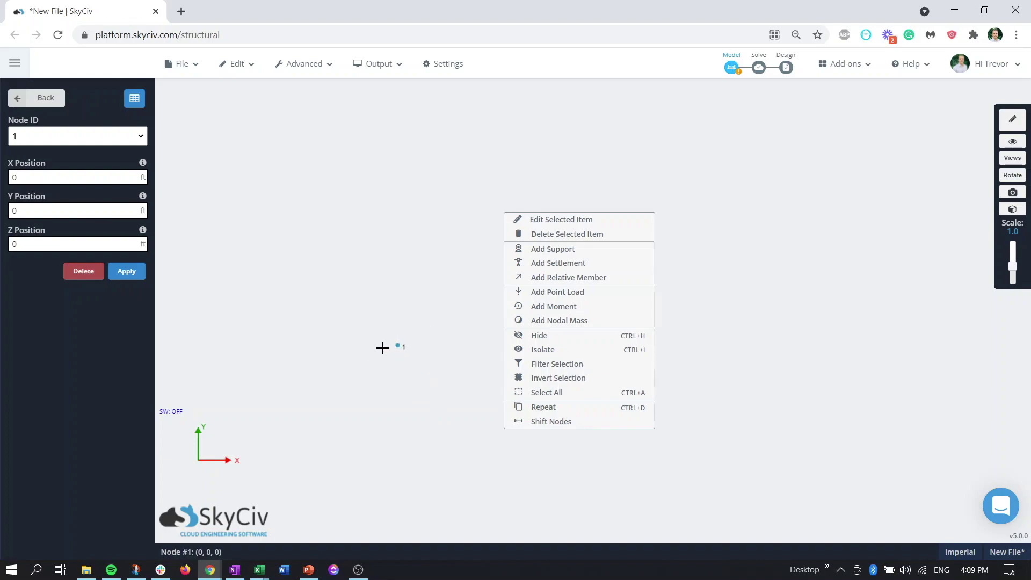
Start a relative member from node 1 in XY angle-length mode and enter 18.5, 15.
click(539, 279)
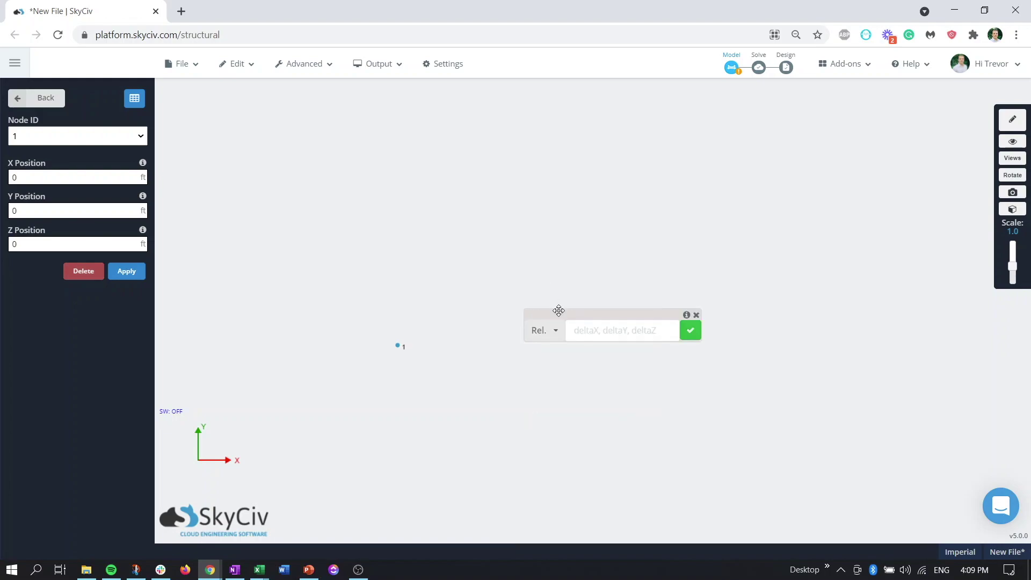
drag(558, 308, 254, 243)
click(302, 262)
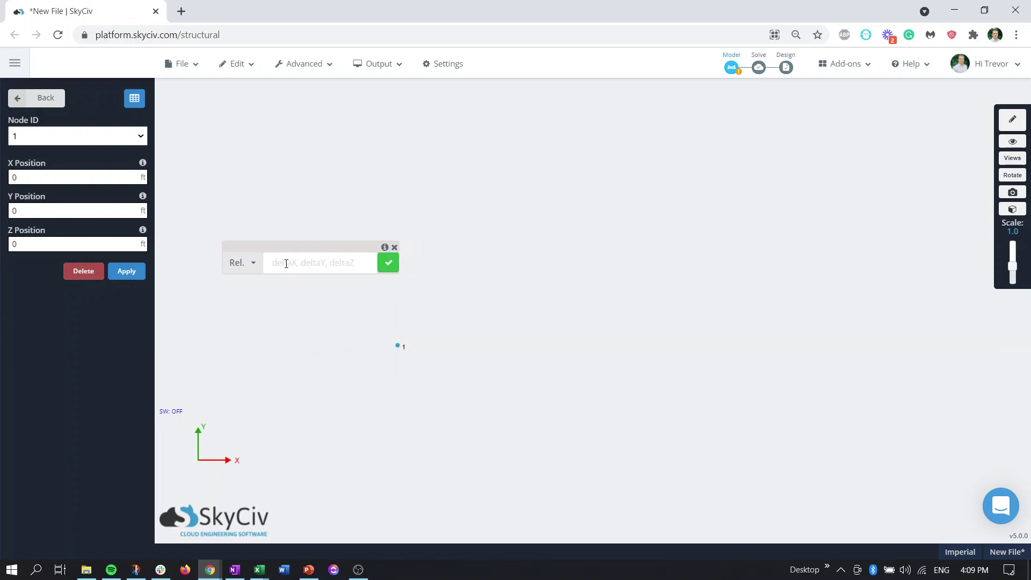
mouse_move(333, 261)
click(257, 267)
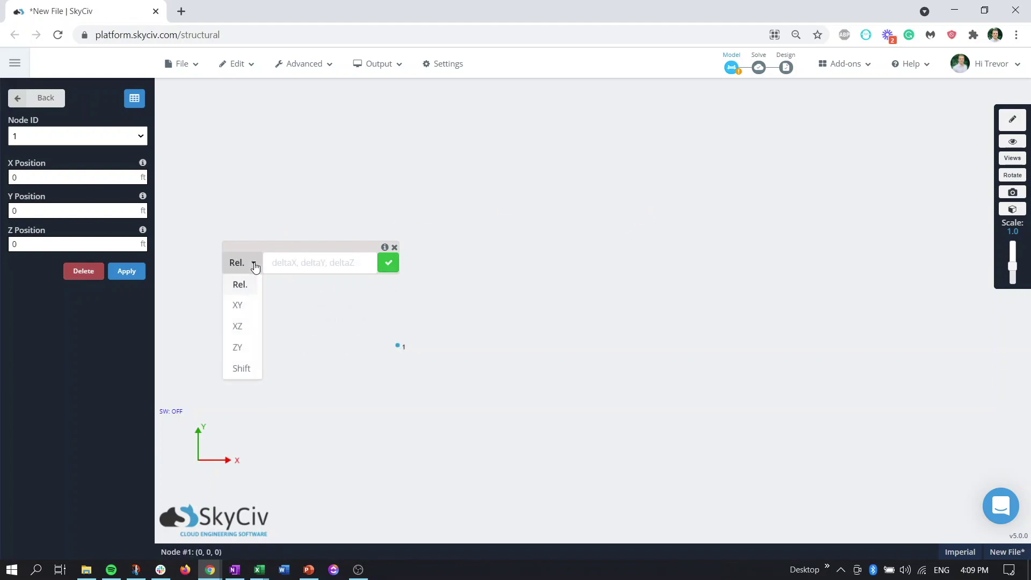
click(239, 306)
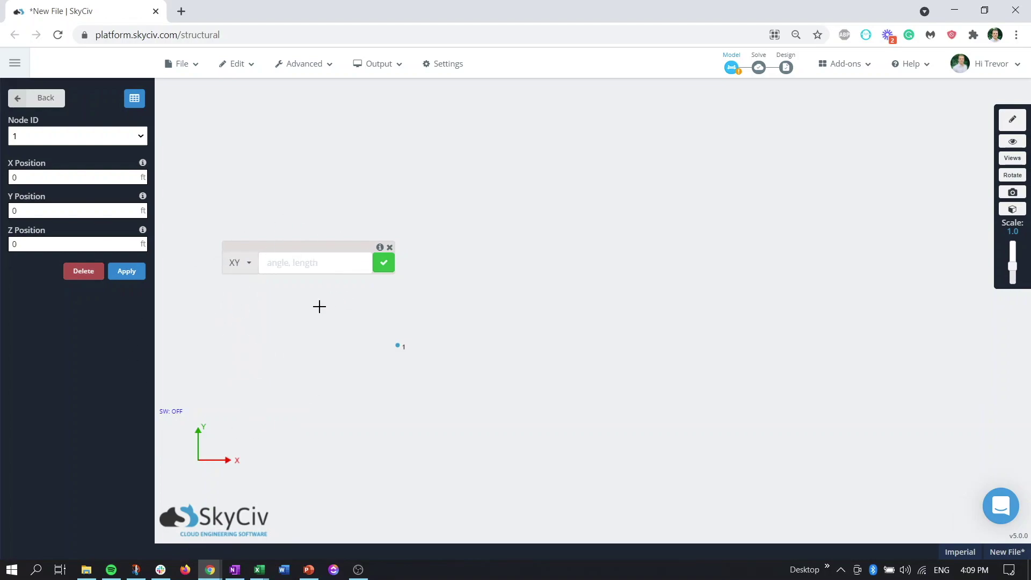
click(285, 262)
click(295, 267)
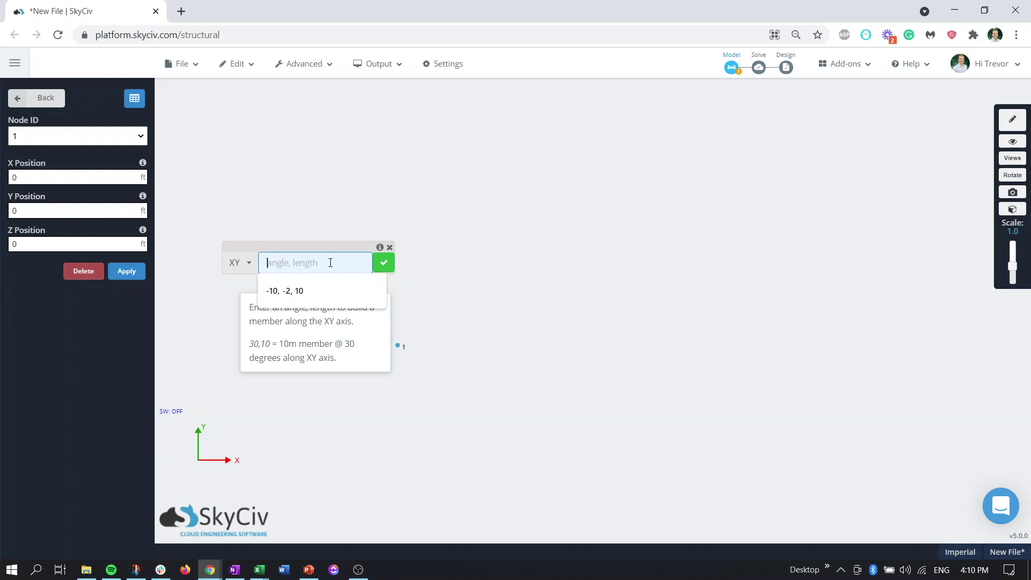
text(18.5, 15)
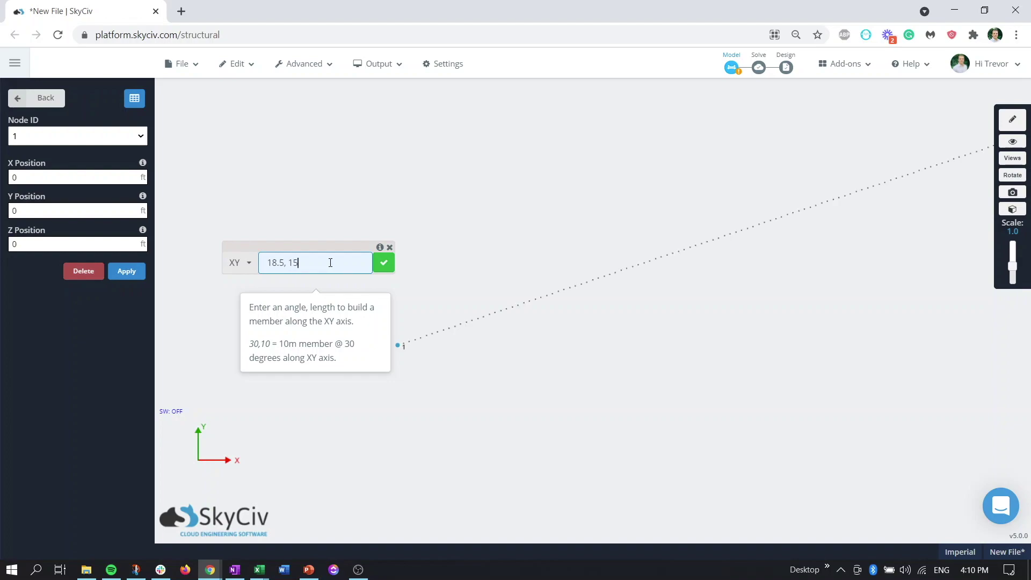
Create both 15 ft rafters at 18.5 and -18.5, forming apex node 2 and node 3.
key(Return)
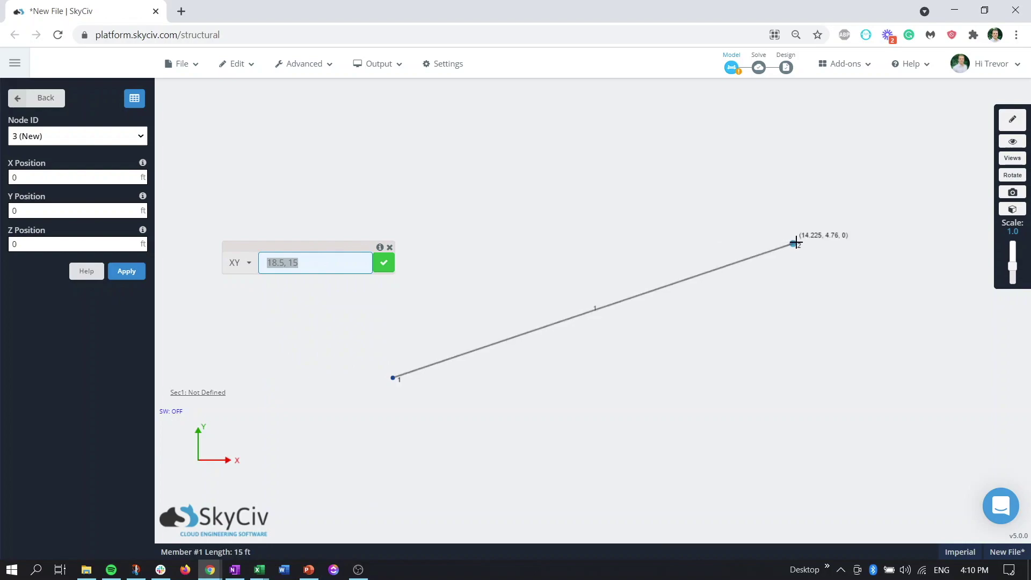
click(320, 261)
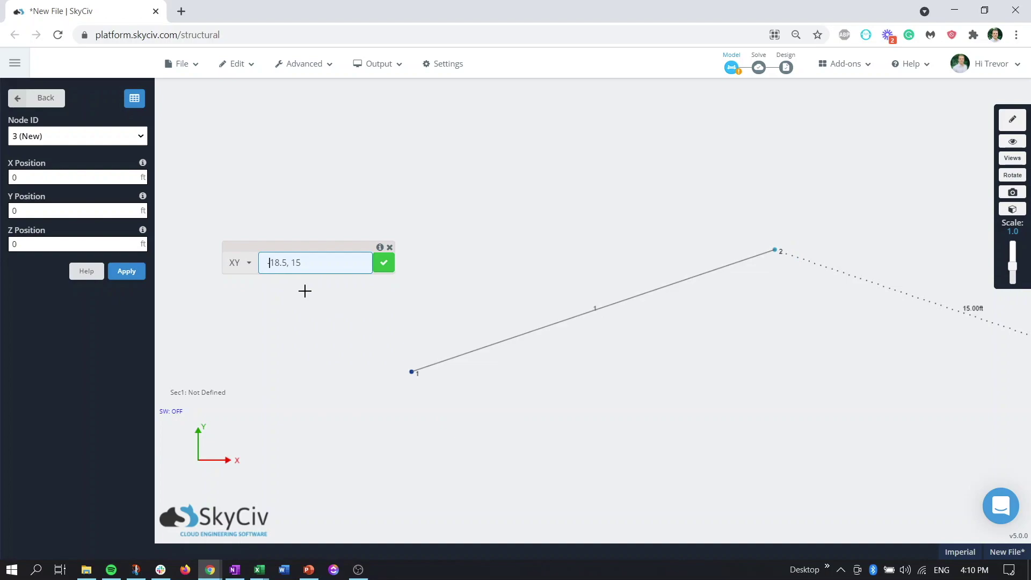
text(-)
key(Return)
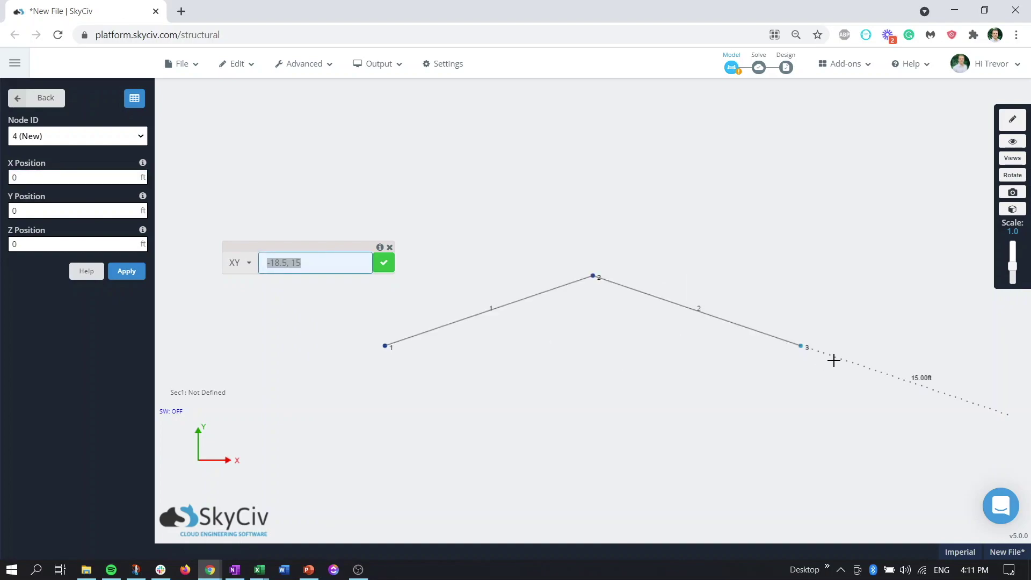
key(Escape)
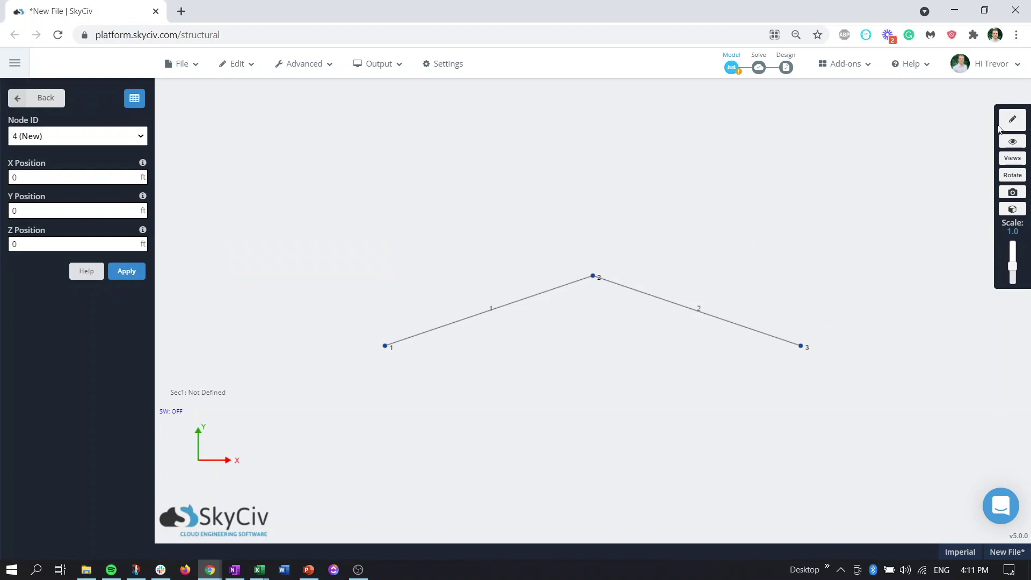
click(1012, 120)
Draw the 28.45 ft bottom chord from node 3 to node 1 with the pen tool.
click(954, 120)
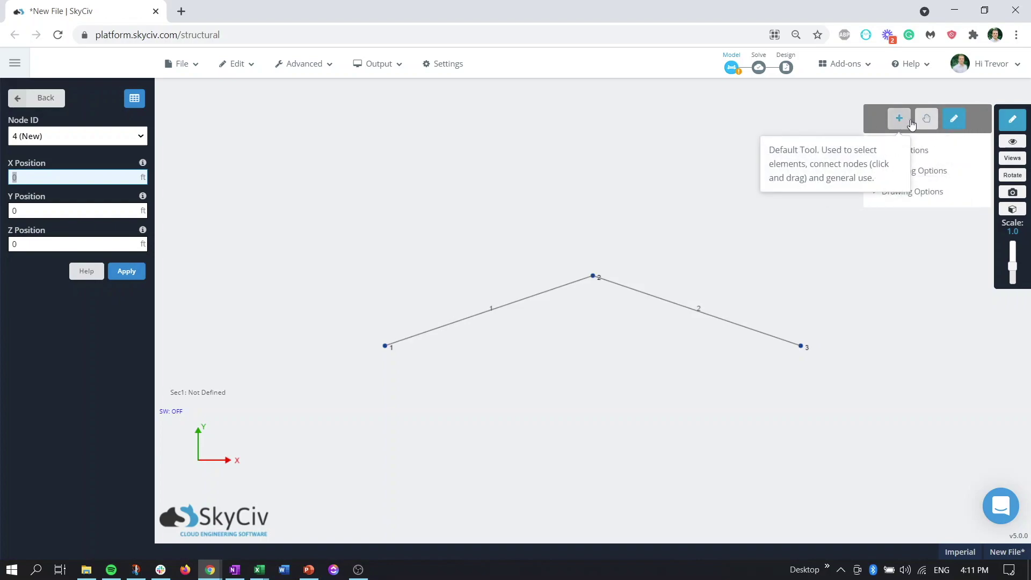
click(802, 346)
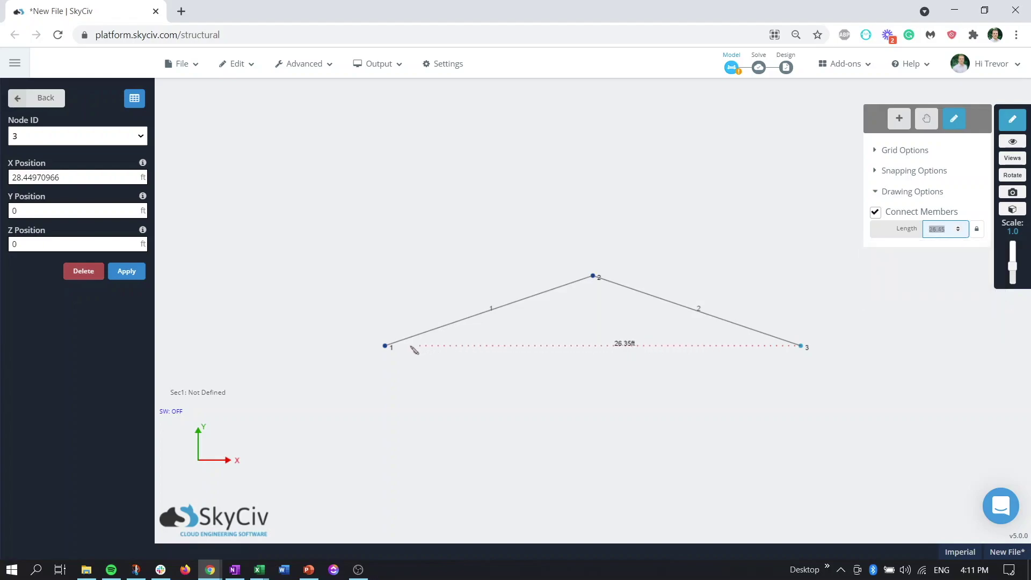
click(386, 346)
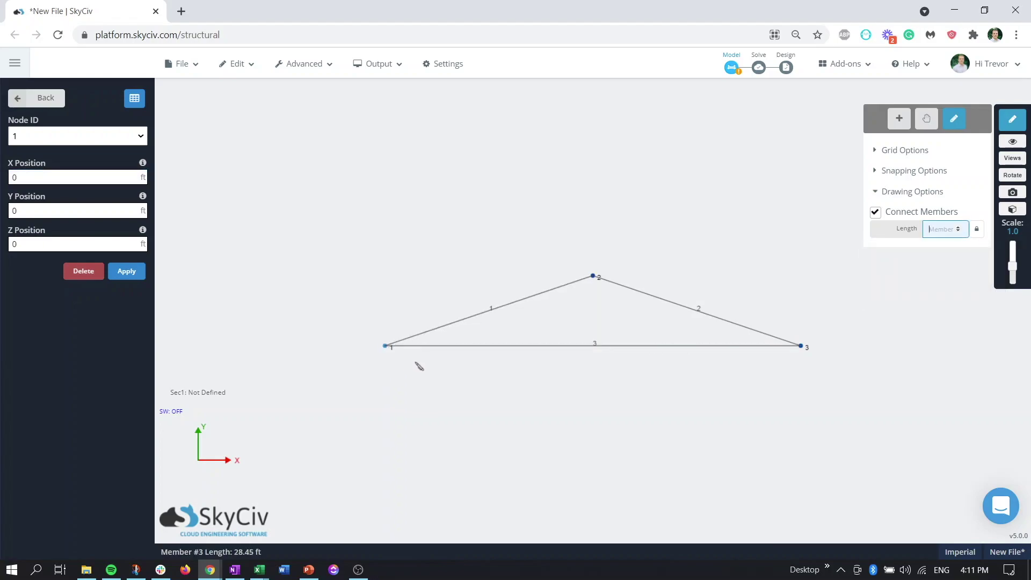
click(1012, 119)
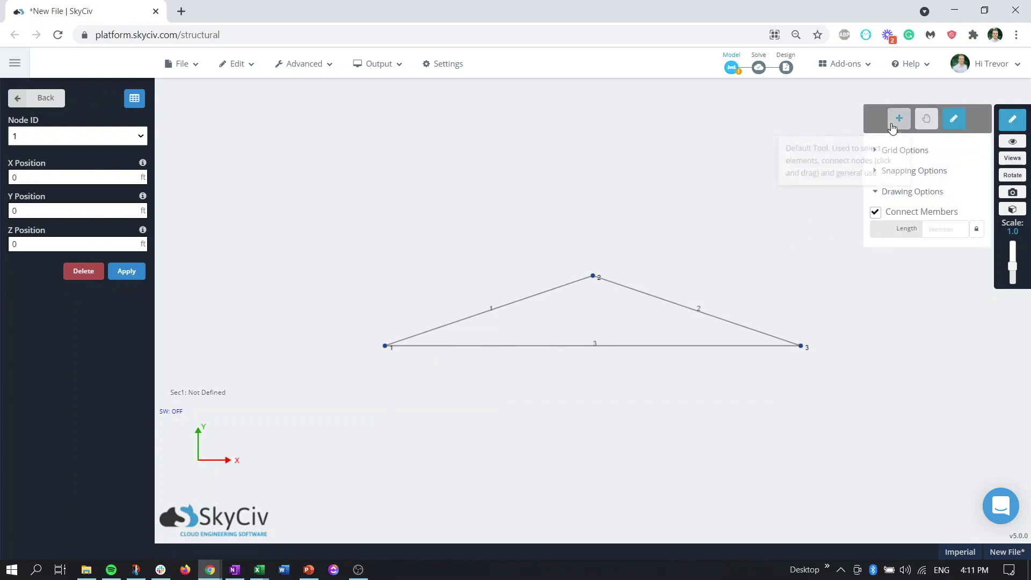
click(899, 118)
Delete all three members and nodes 2 and 3, leaving only node 1 selected.
mouse_move(643, 205)
right_down()
mouse_move(601, 224)
mouse_move(656, 199)
right_up()
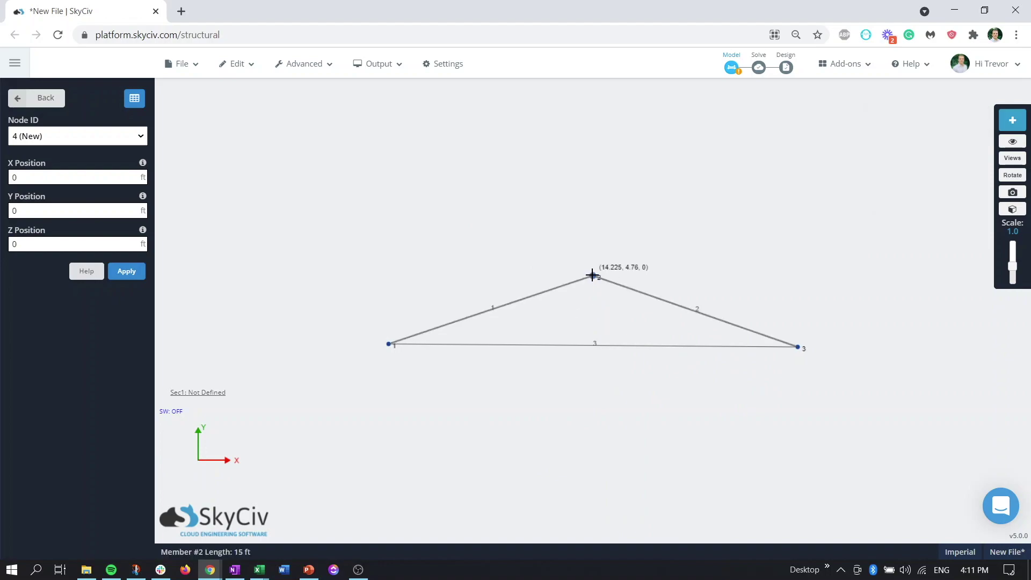
drag(583, 390, 704, 279)
key(Delete)
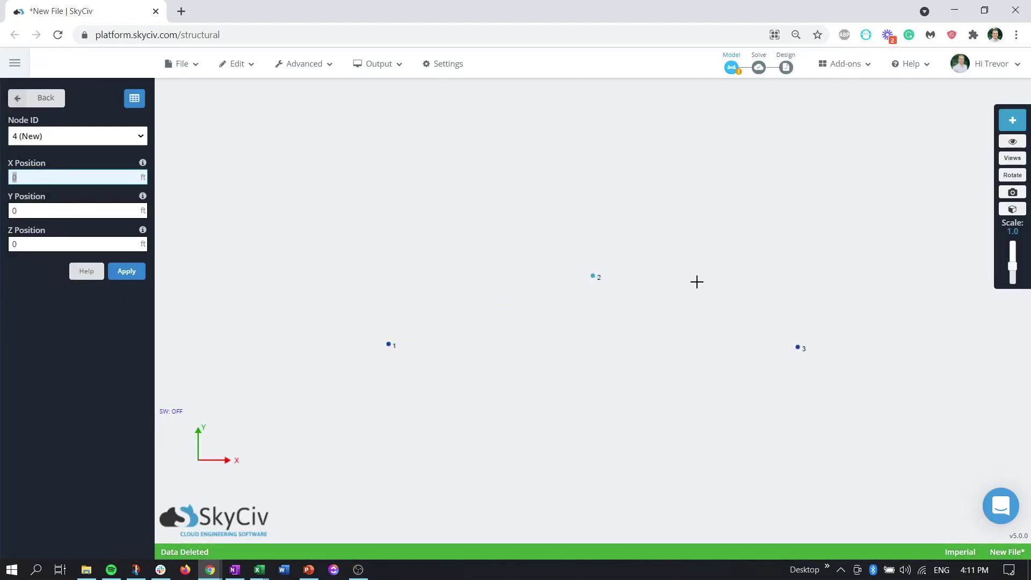
drag(579, 252, 873, 392)
key(Delete)
key(Return)
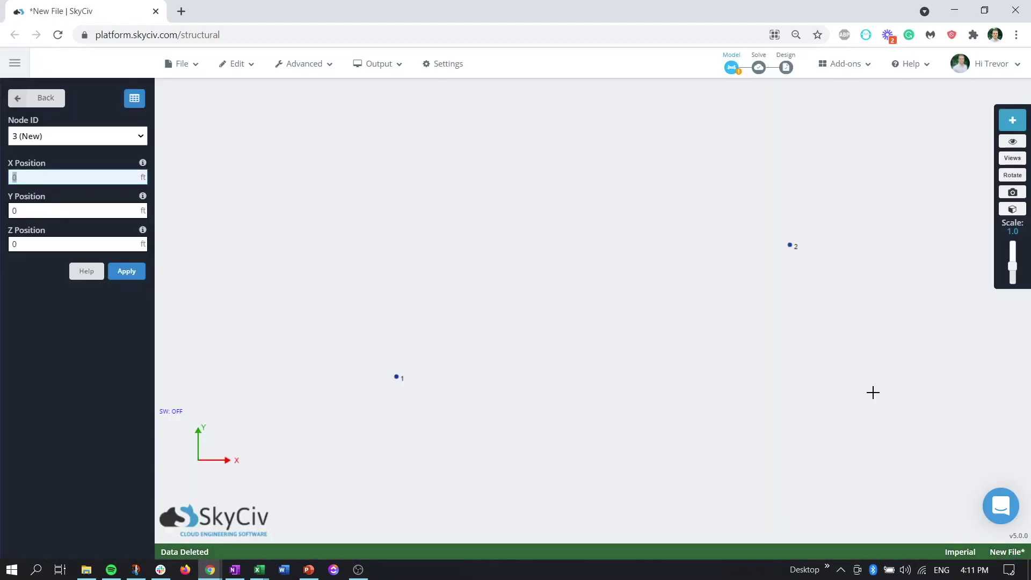
click(790, 245)
key(Delete)
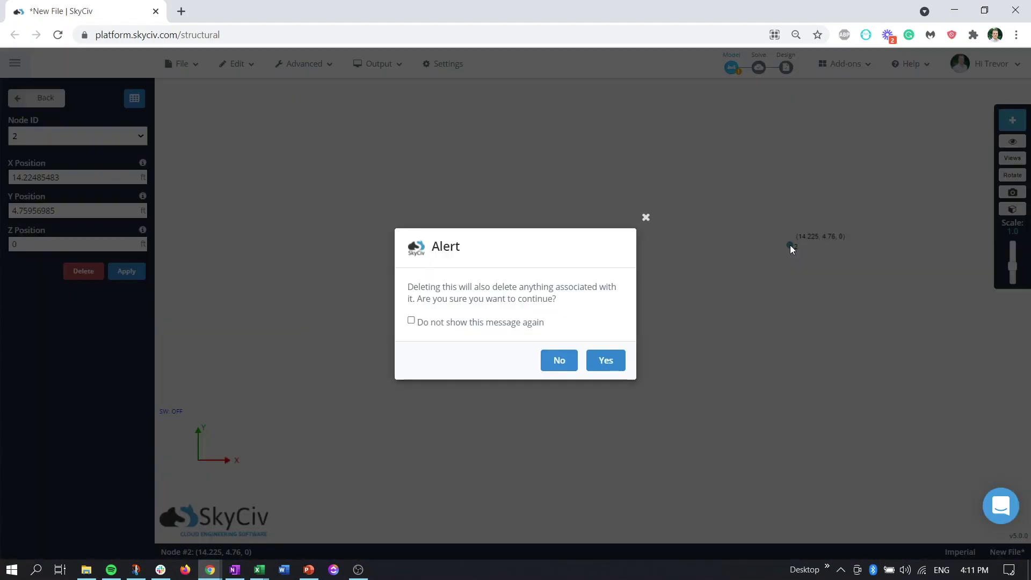
key(Return)
click(593, 311)
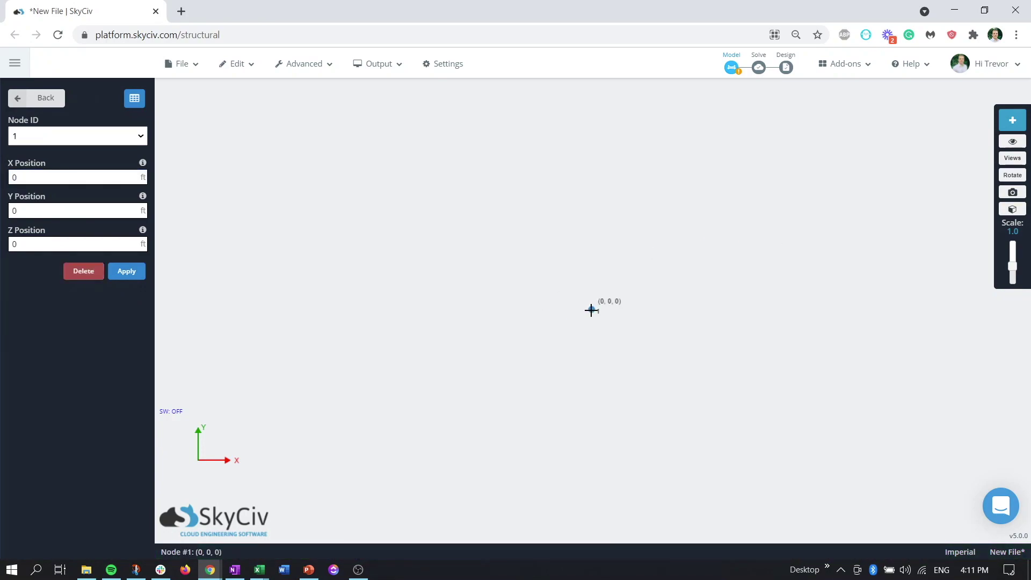
right_click(592, 310)
Start a relative member from node 1 and switch the entry mode to Rel. offsets.
click(722, 290)
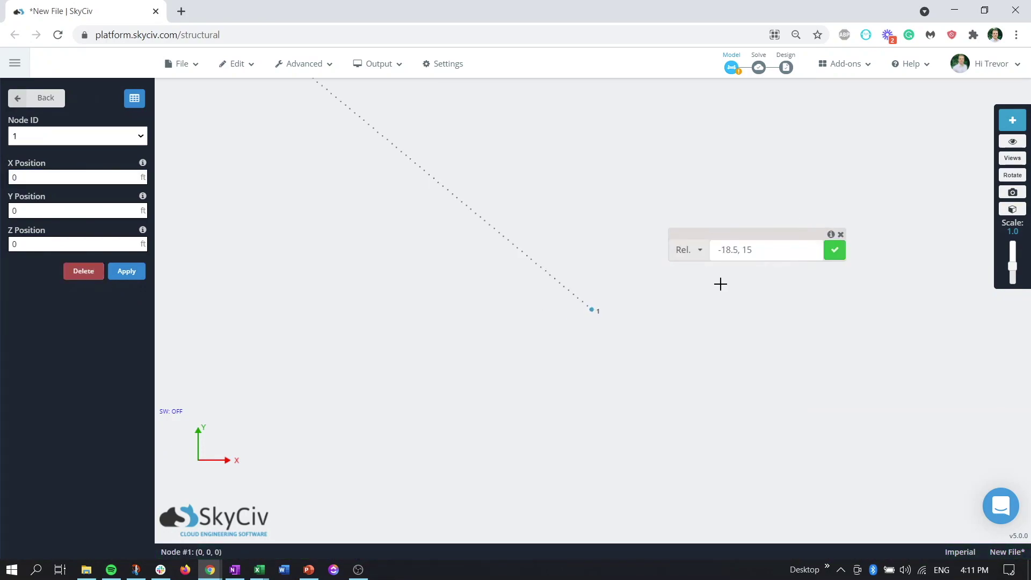
drag(750, 239, 340, 257)
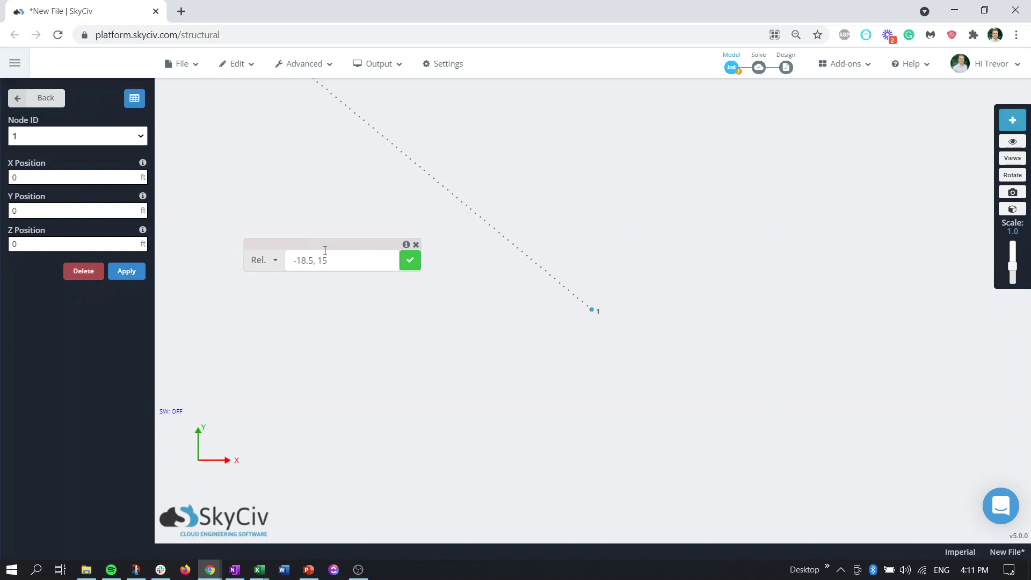
click(269, 263)
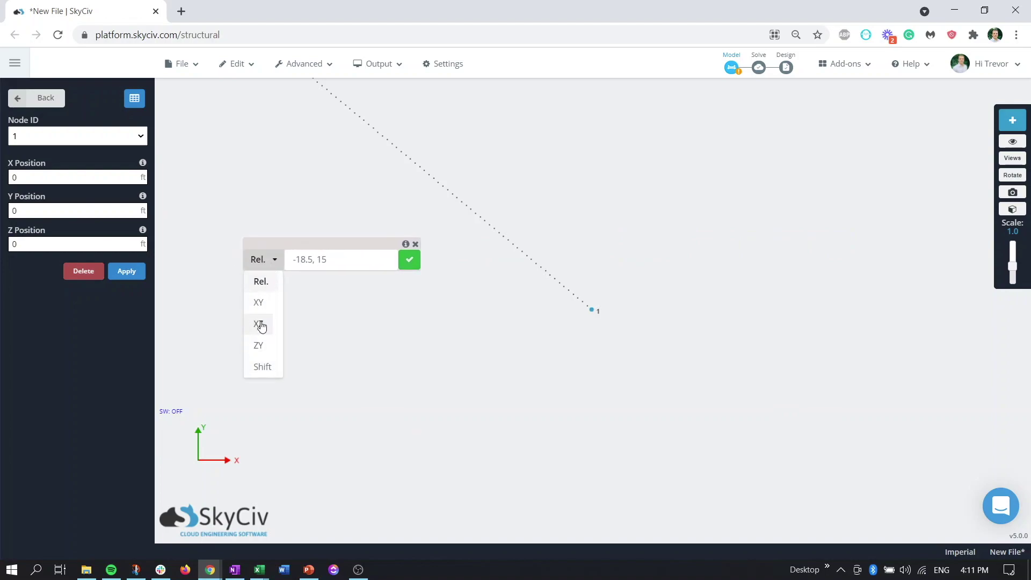
click(261, 304)
click(267, 265)
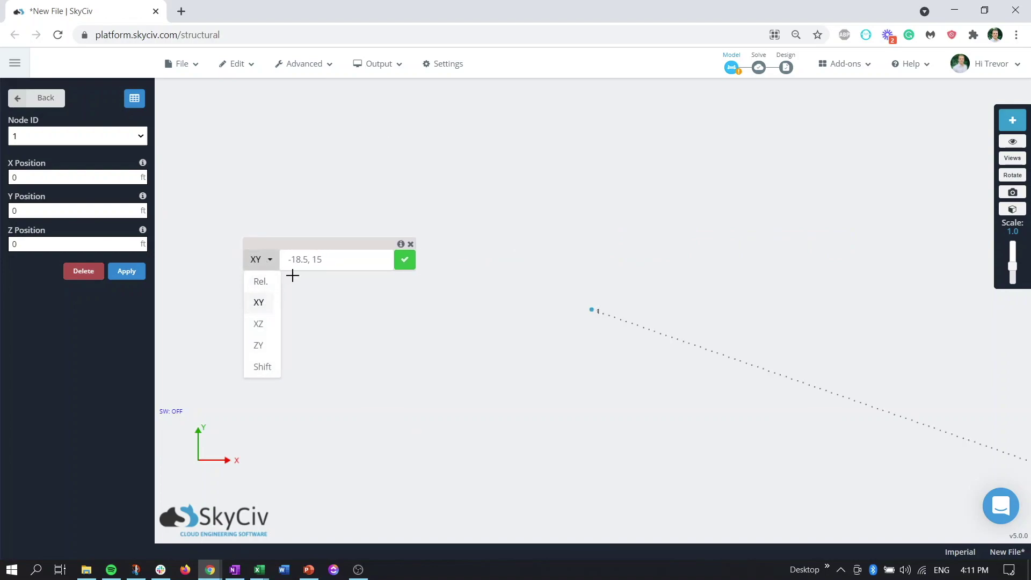
click(329, 259)
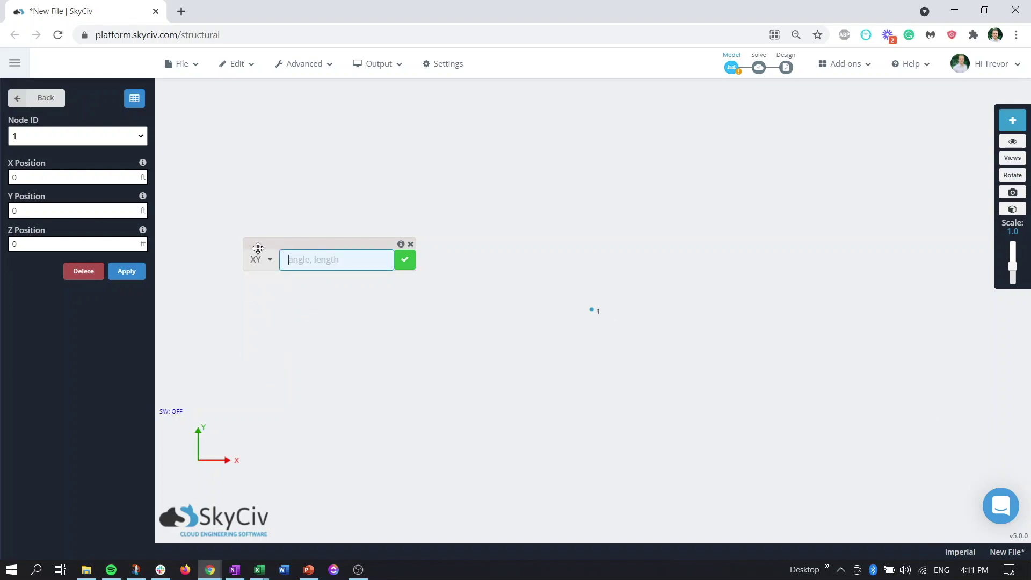
click(268, 263)
click(271, 279)
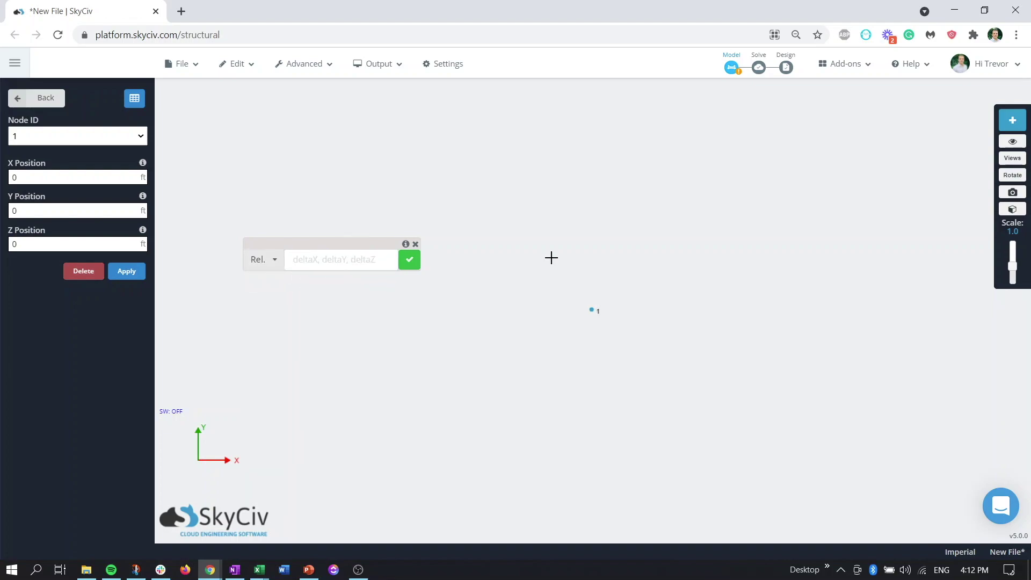
scroll(693, 231, up, 3)
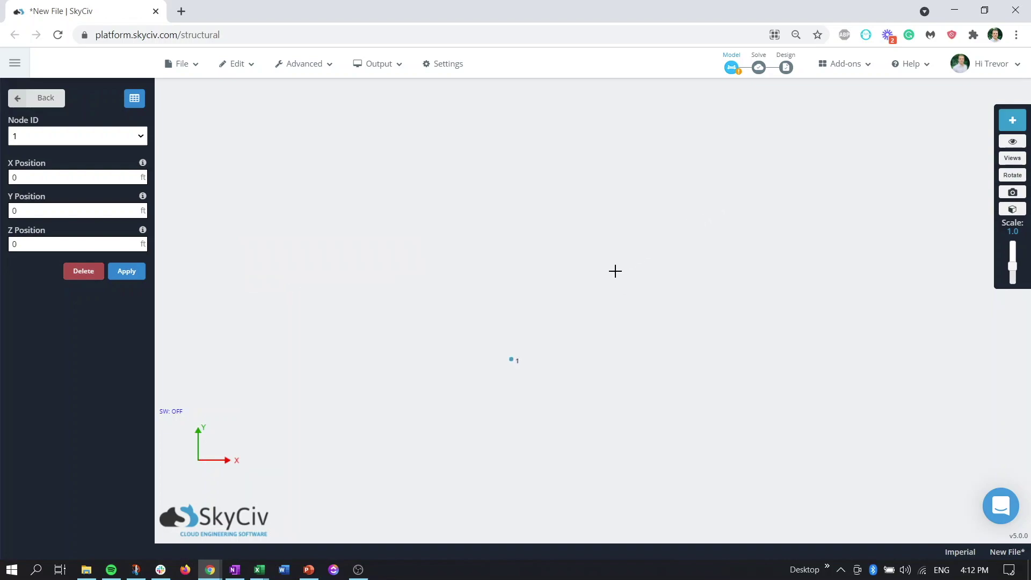
Draw member 1 from node 1 to a new node 2 at offset 10, 2, 0.
click(470, 370)
drag(463, 299, 374, 296)
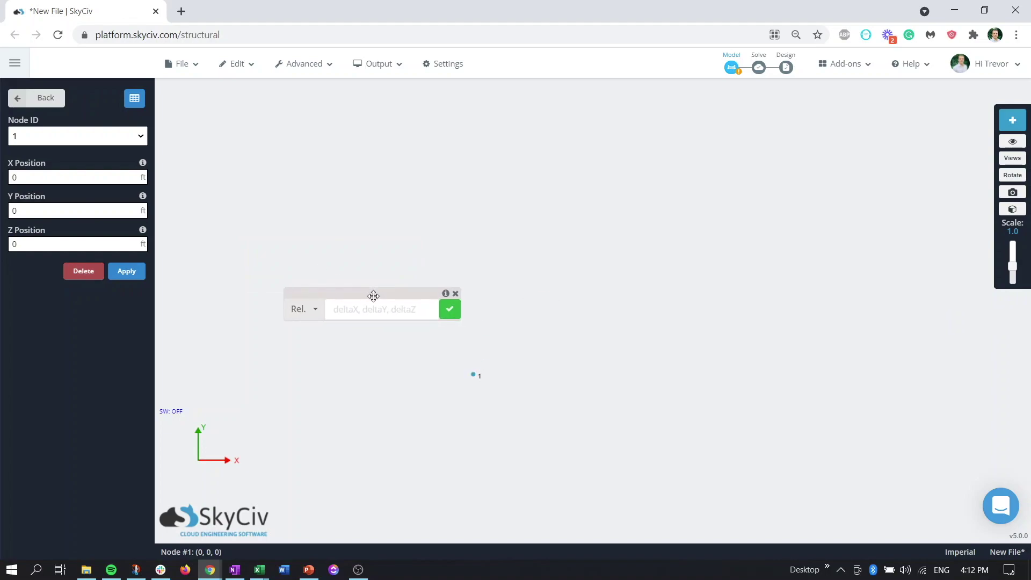
click(352, 318)
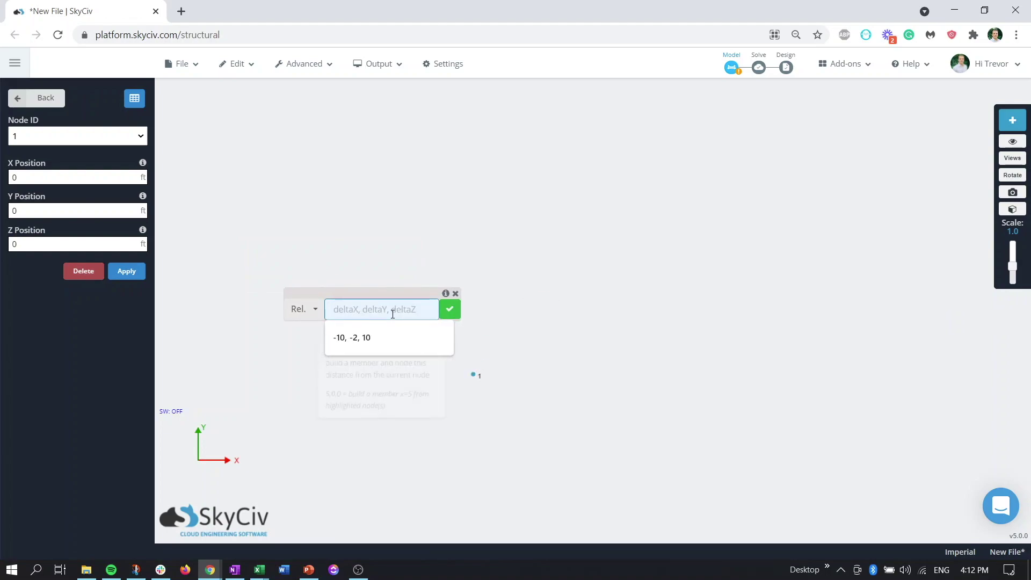
text(10)
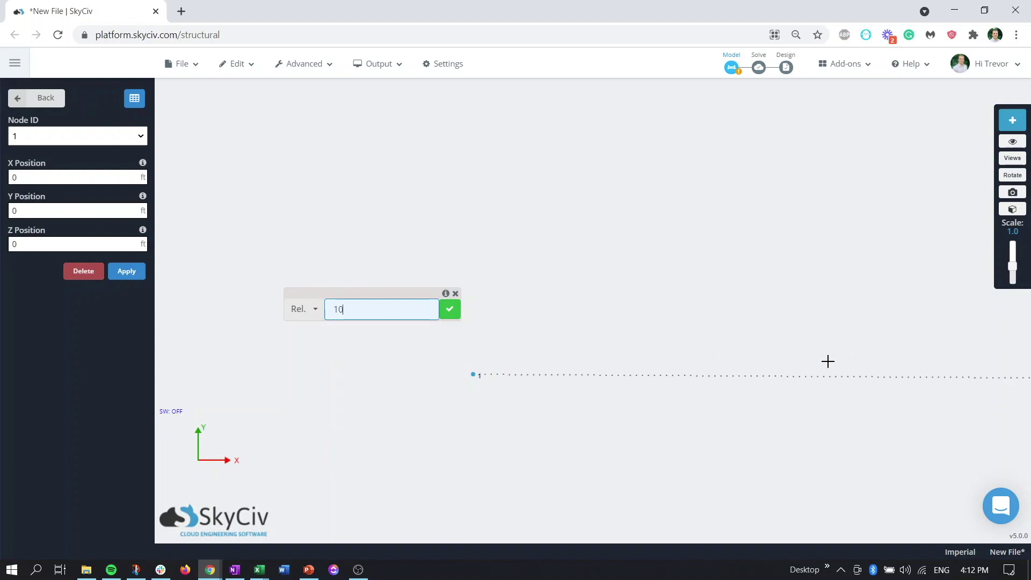
text(, 2, 0)
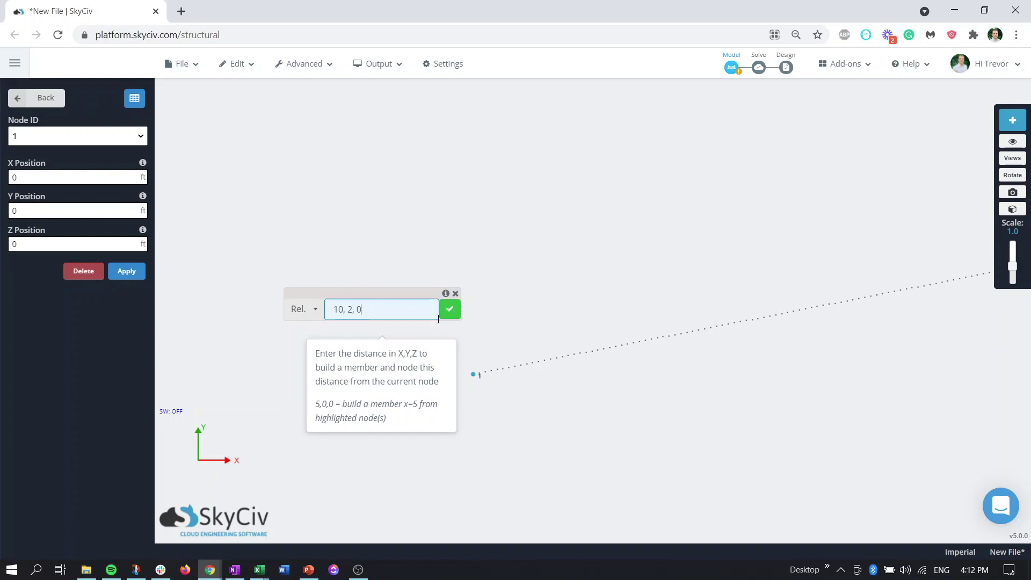
click(451, 312)
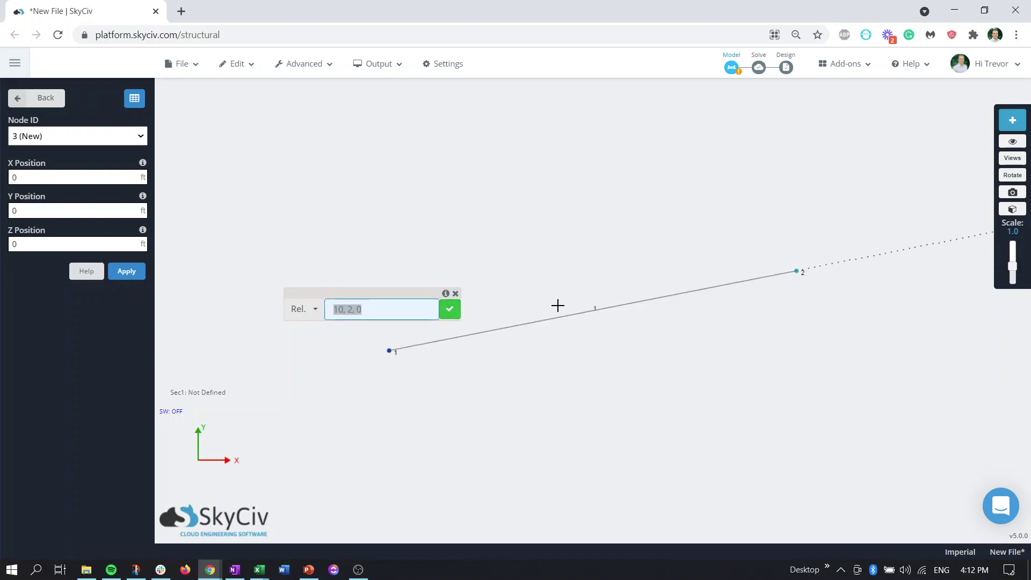
Draw member 2 from node 2 down to a new node 3 using offset 10, -2, 0.
key(Escape)
right_drag(779, 228, 655, 301)
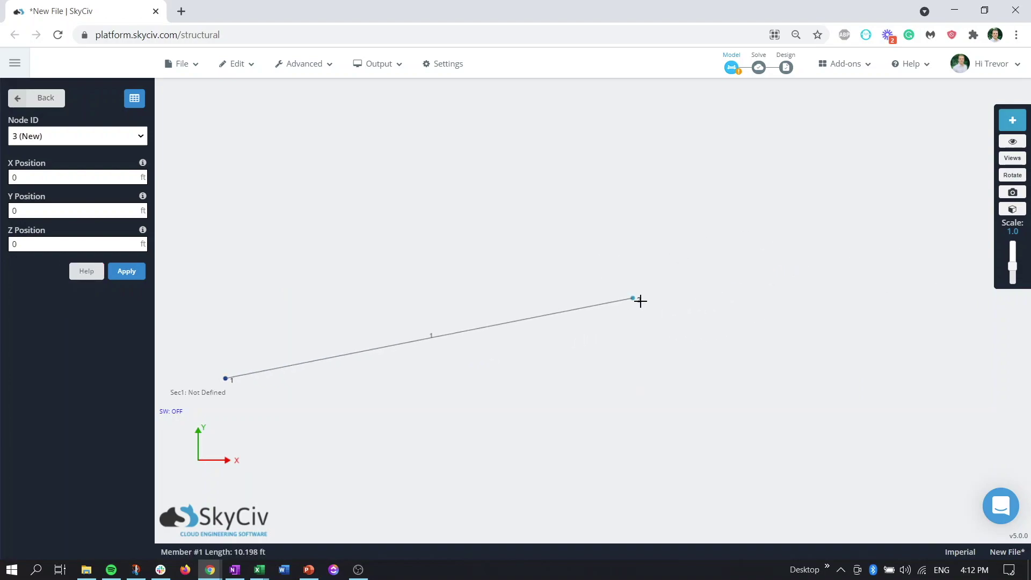
click(643, 296)
drag(719, 306, 416, 209)
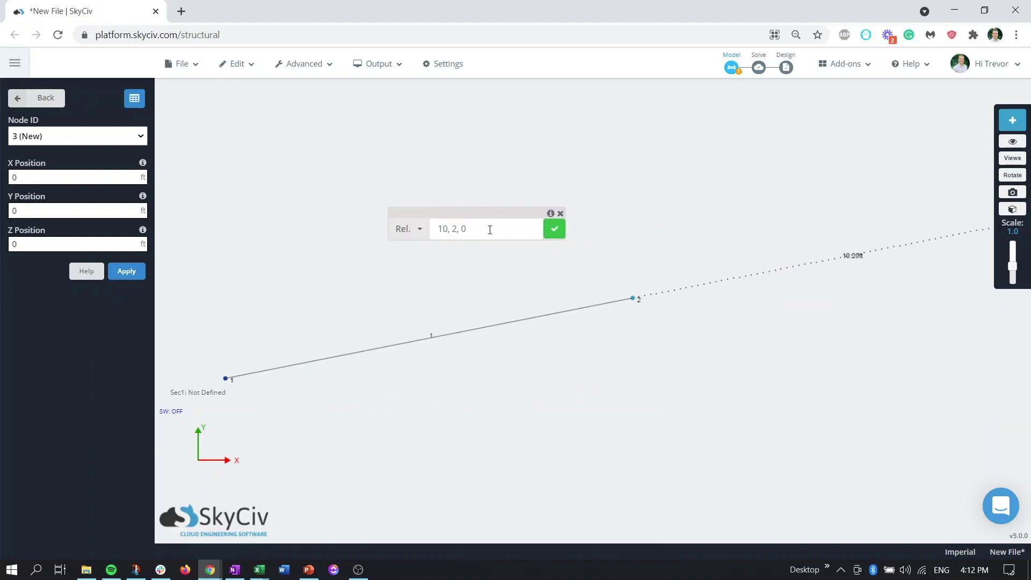
click(438, 229)
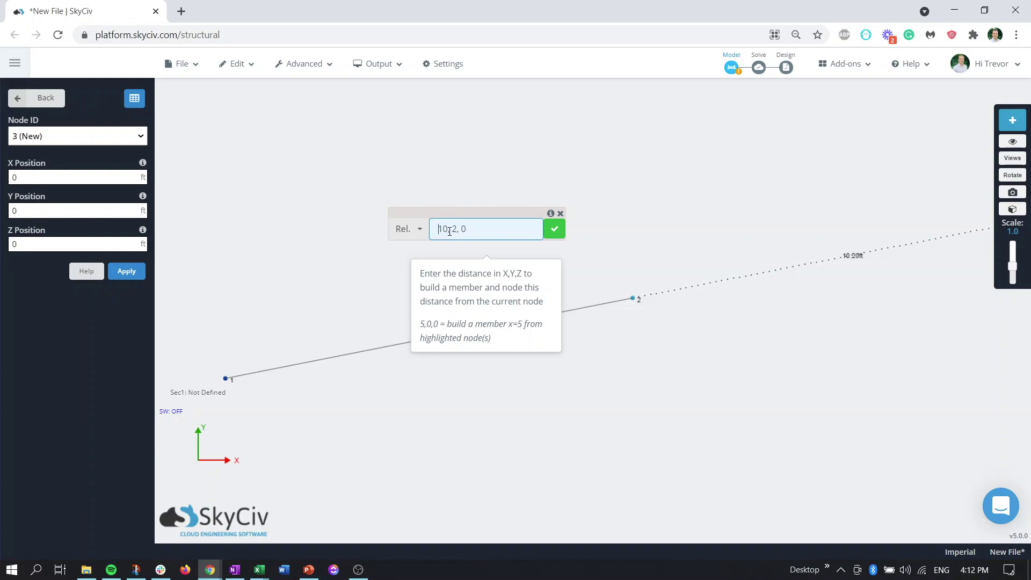
text(-)
click(555, 229)
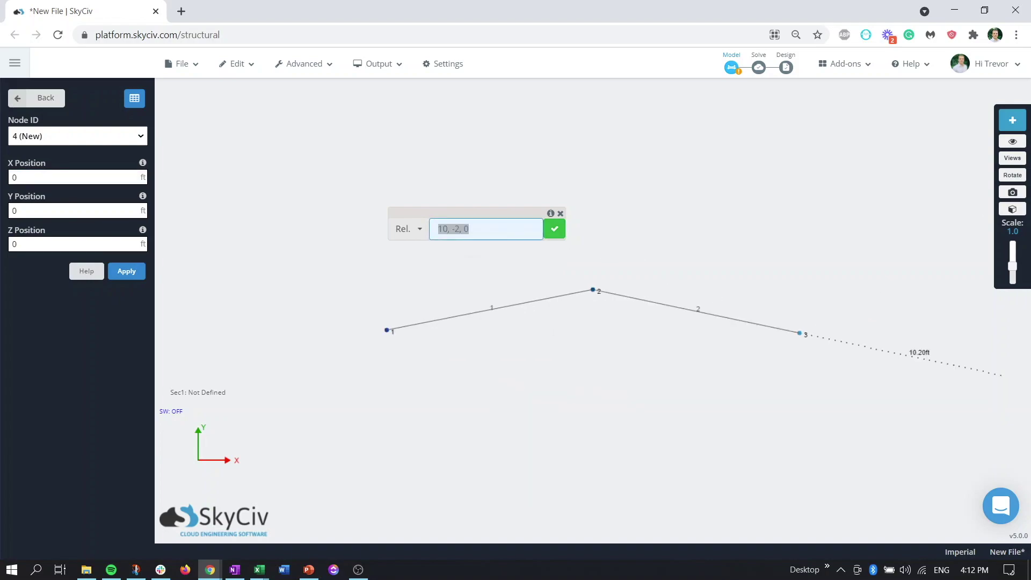
click(560, 213)
Draw the 20 ft bottom chord from node 3 to node 1.
click(1013, 122)
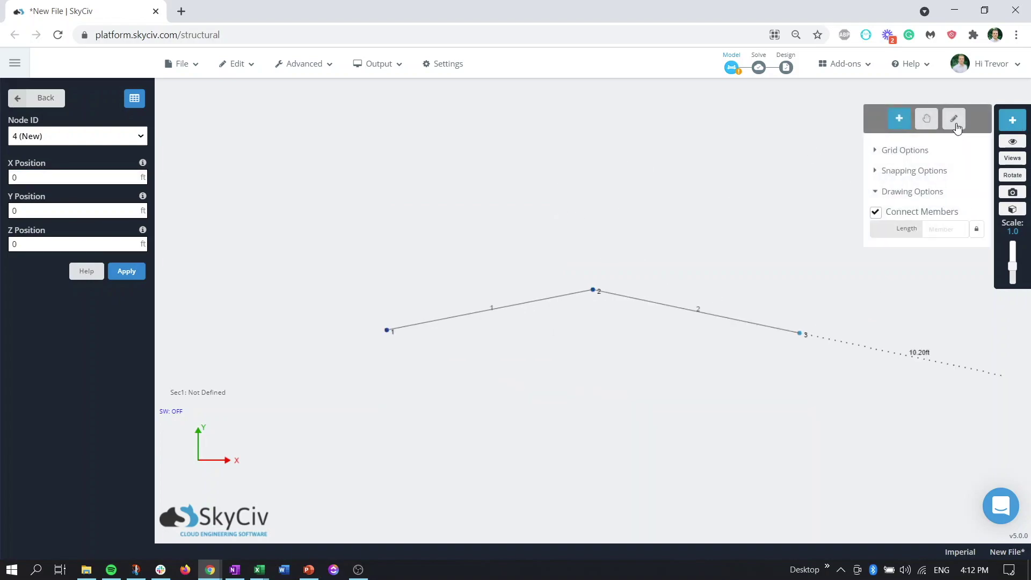
click(804, 333)
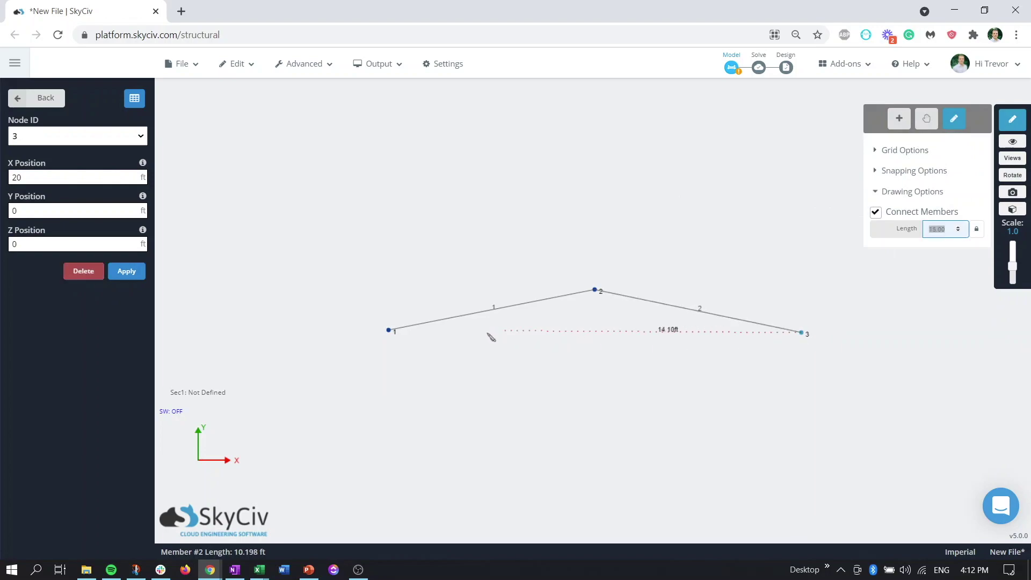
click(389, 330)
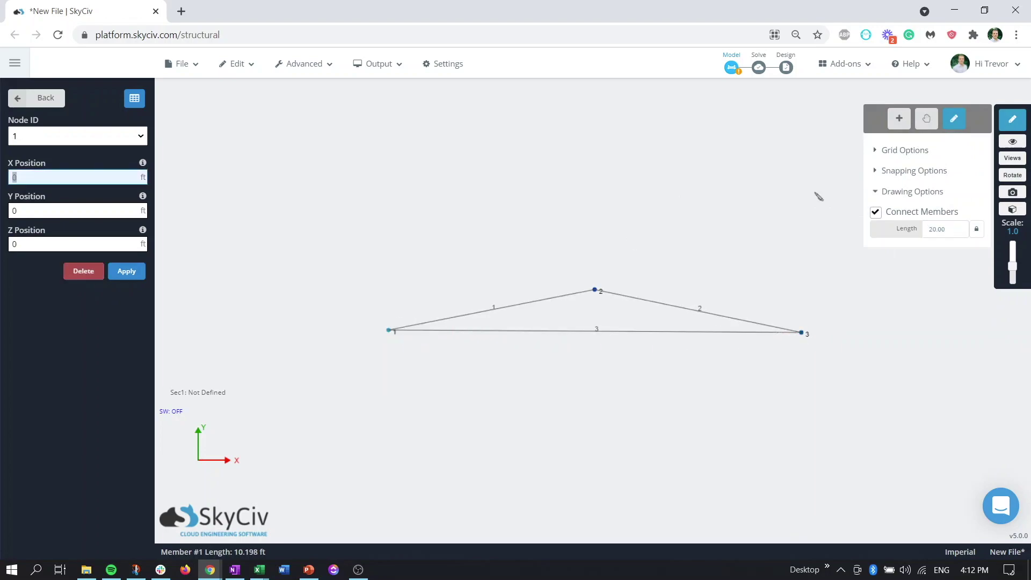
Exit drawing mode, orbit to a 3D view, and box-select all three truss members.
click(899, 118)
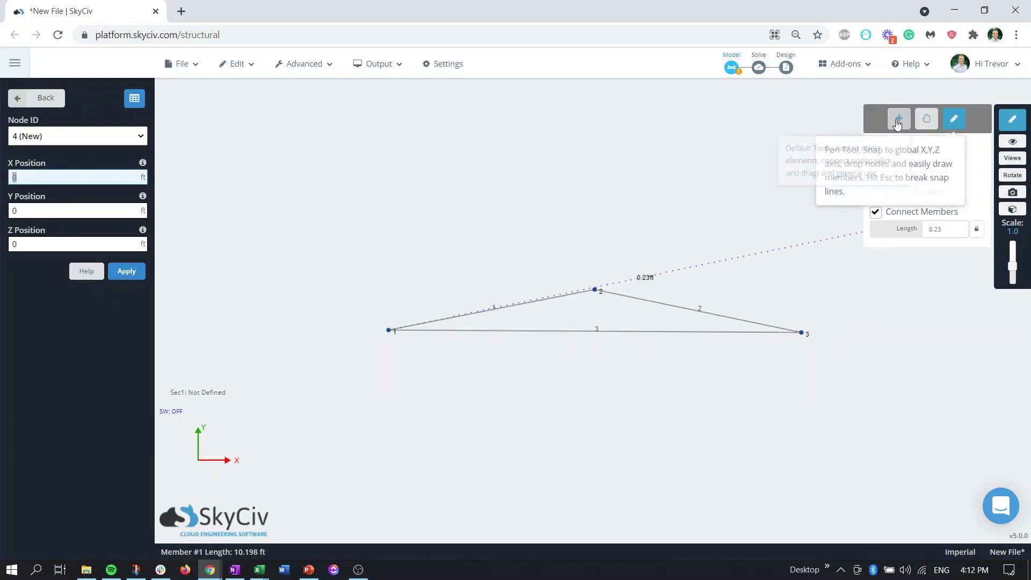
click(1013, 121)
mouse_move(703, 220)
mouse_down()
mouse_move(652, 237)
mouse_move(553, 410)
mouse_up()
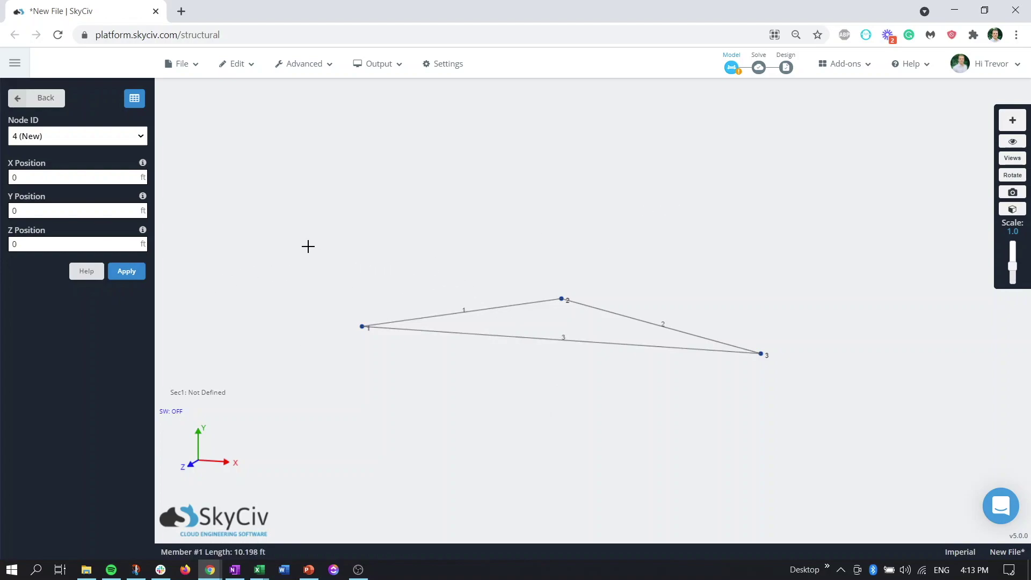
drag(308, 246, 810, 396)
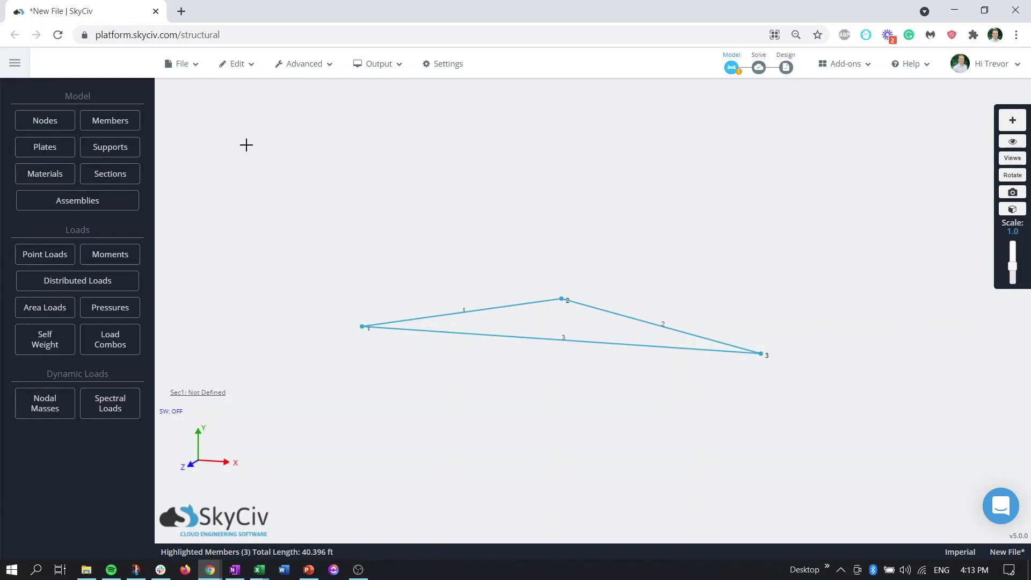
click(305, 65)
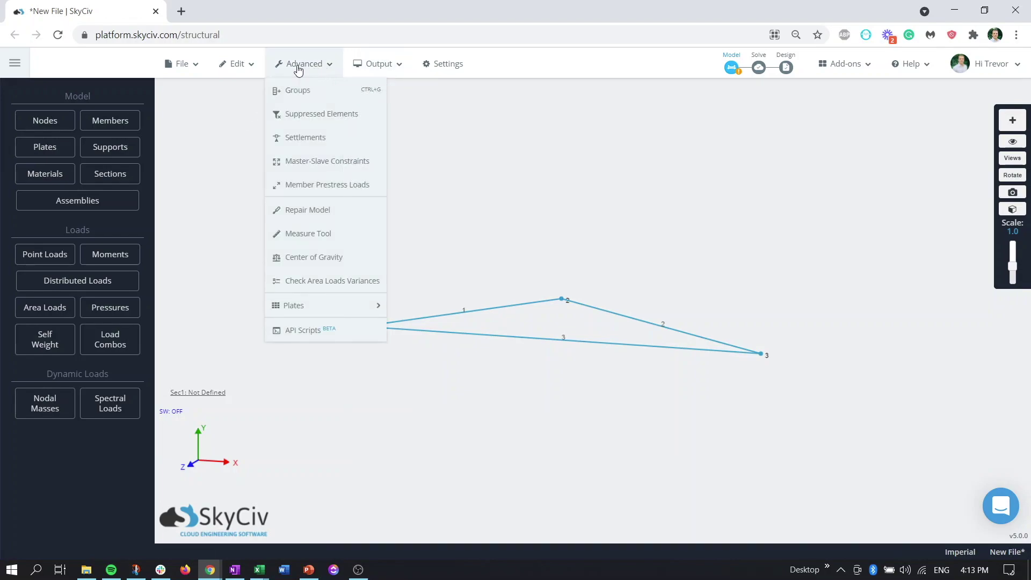
mouse_move(253, 69)
mouse_move(262, 212)
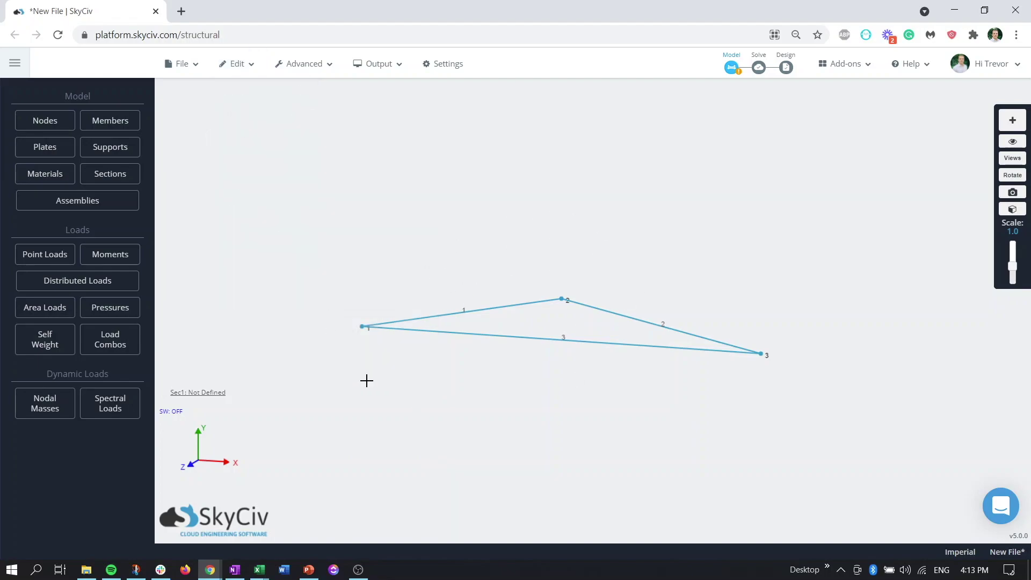
right_click(702, 213)
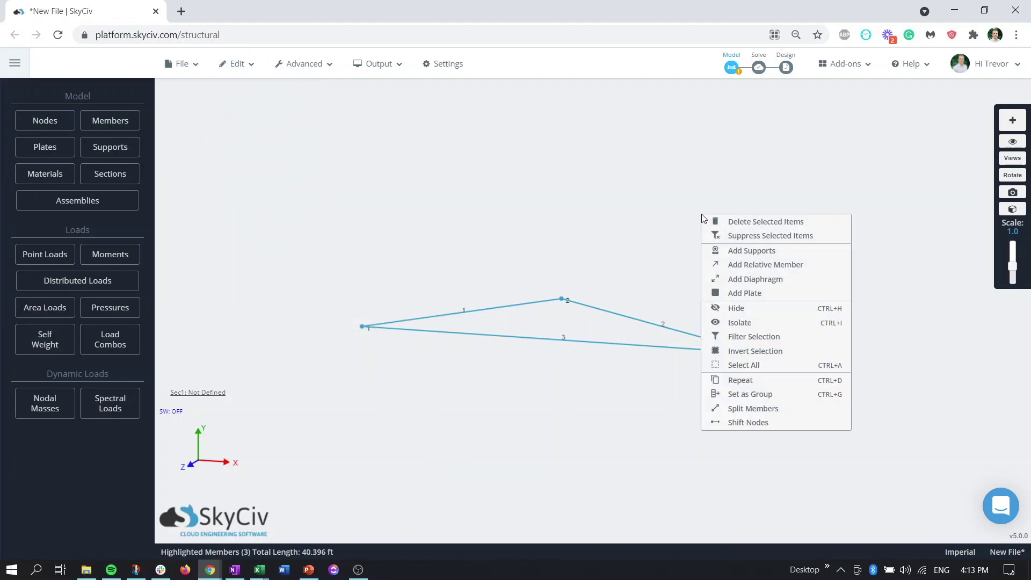
Open Repeat for the selected truss and set Linear type with 4 repetitions.
click(788, 385)
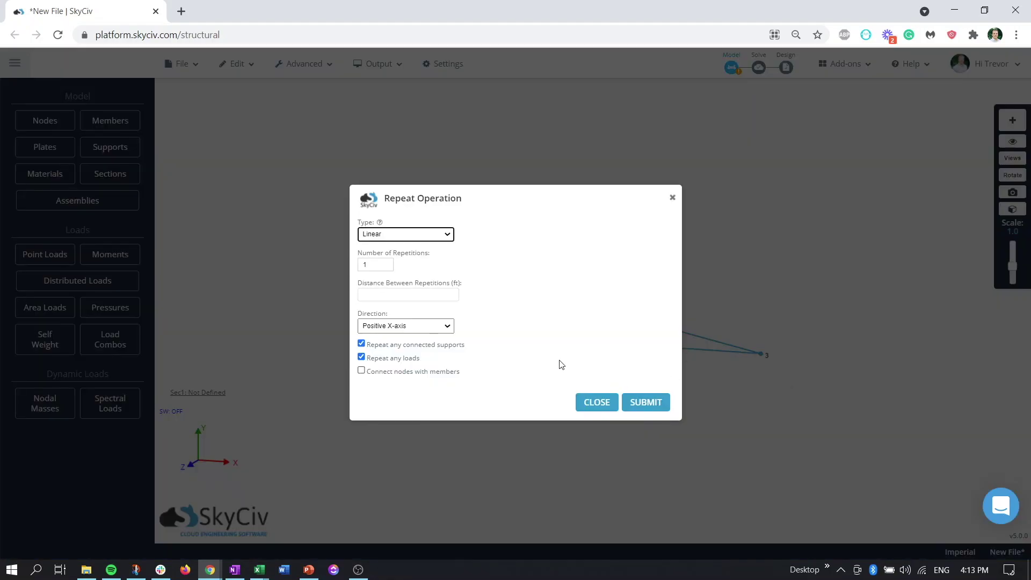
drag(487, 199, 620, 194)
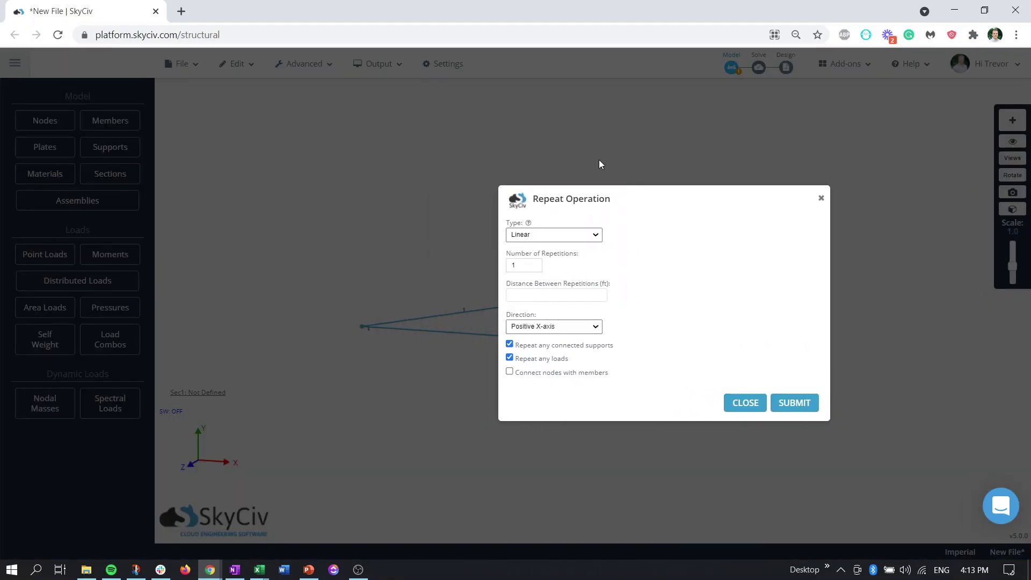
click(548, 234)
click(544, 245)
click(522, 265)
double_click(532, 269)
click(534, 268)
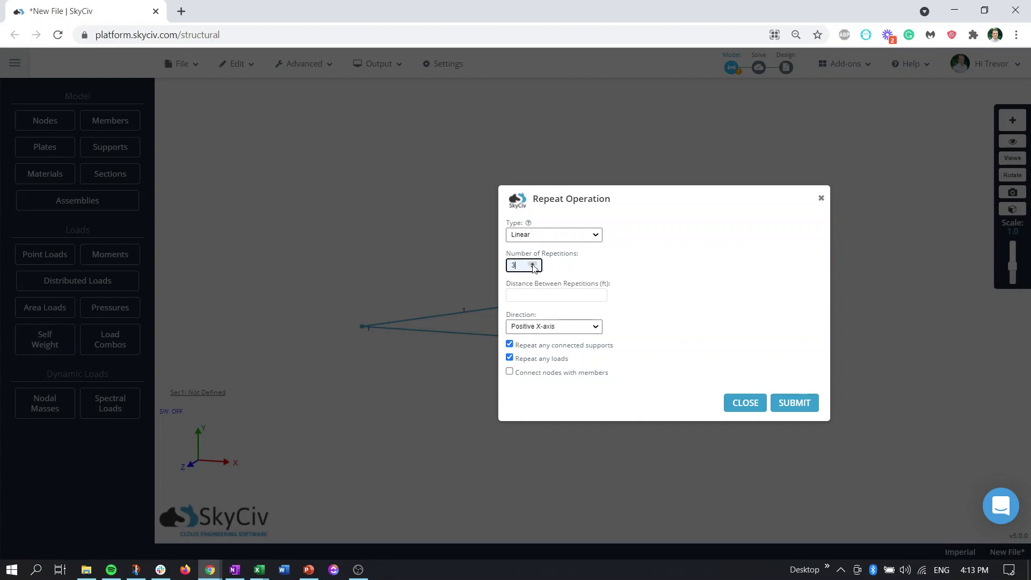
click(533, 266)
Set 10 ft spacing along Negative Z-axis, exclude supports and loads, and submit.
click(527, 296)
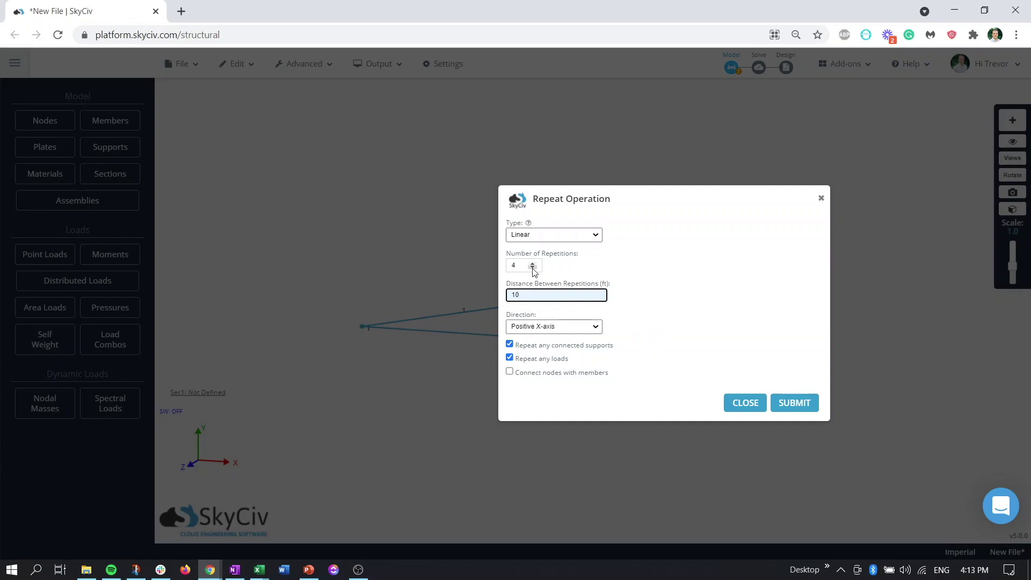
click(548, 327)
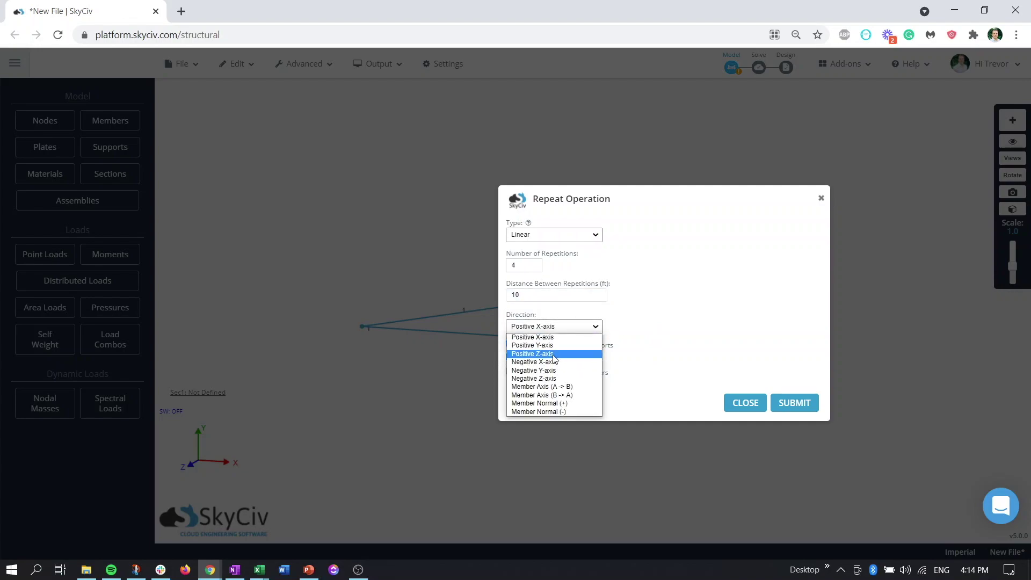
click(559, 379)
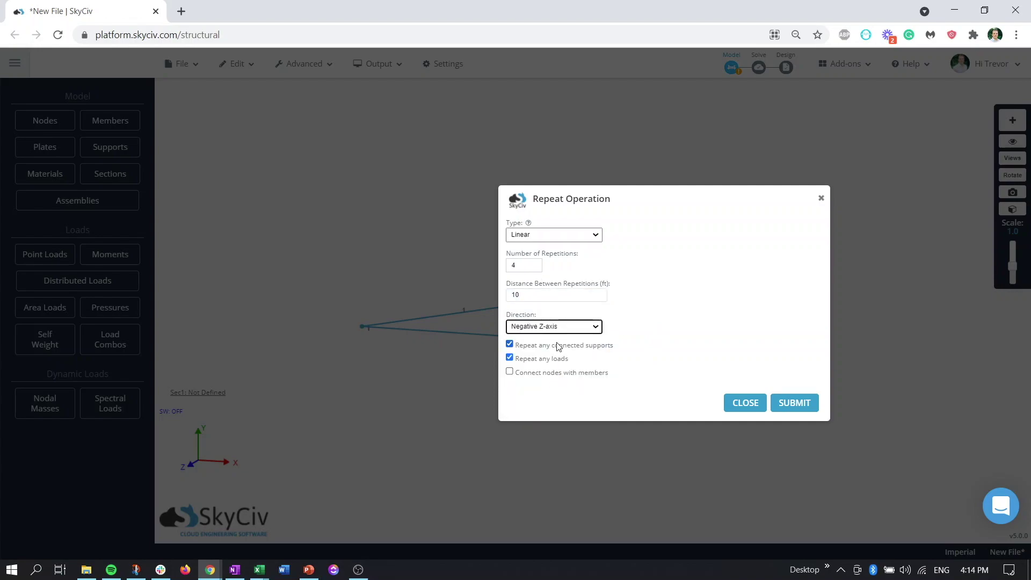
click(533, 359)
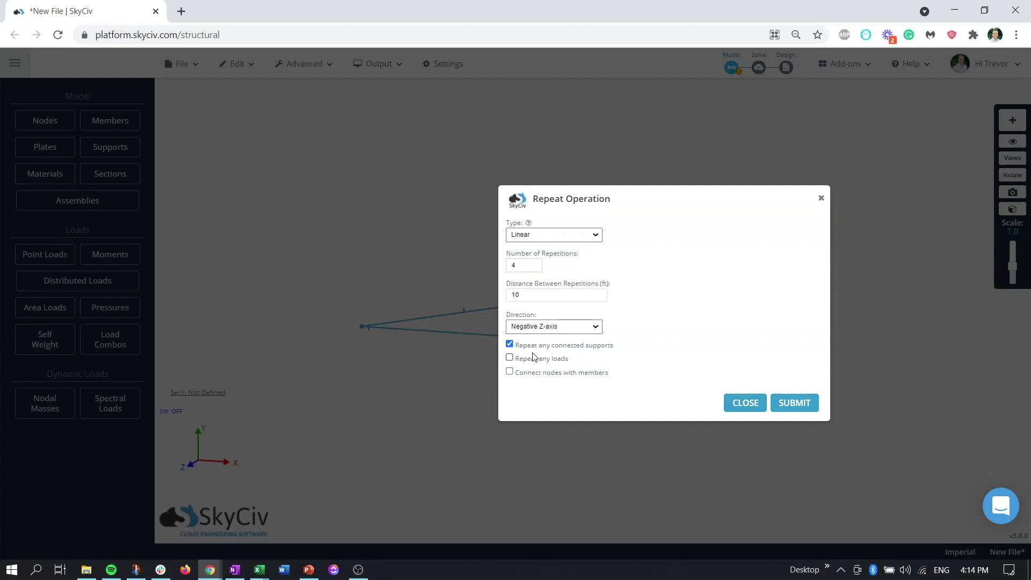
click(530, 347)
click(793, 407)
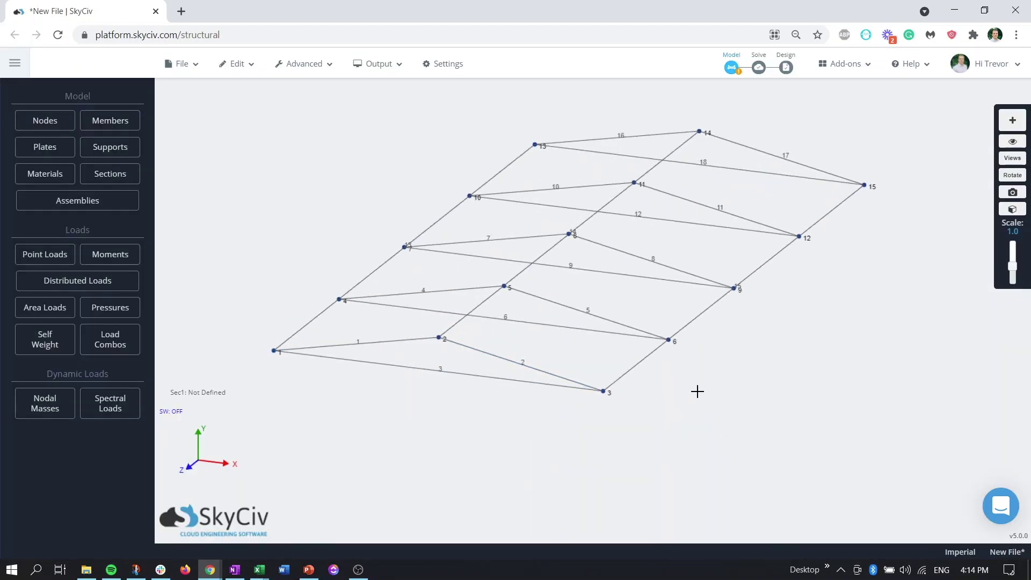
Inspect the extended frame from several angles, checking 40 ft member 15 and member 13.
mouse_move(664, 392)
mouse_down()
mouse_move(600, 378)
mouse_move(651, 384)
mouse_up()
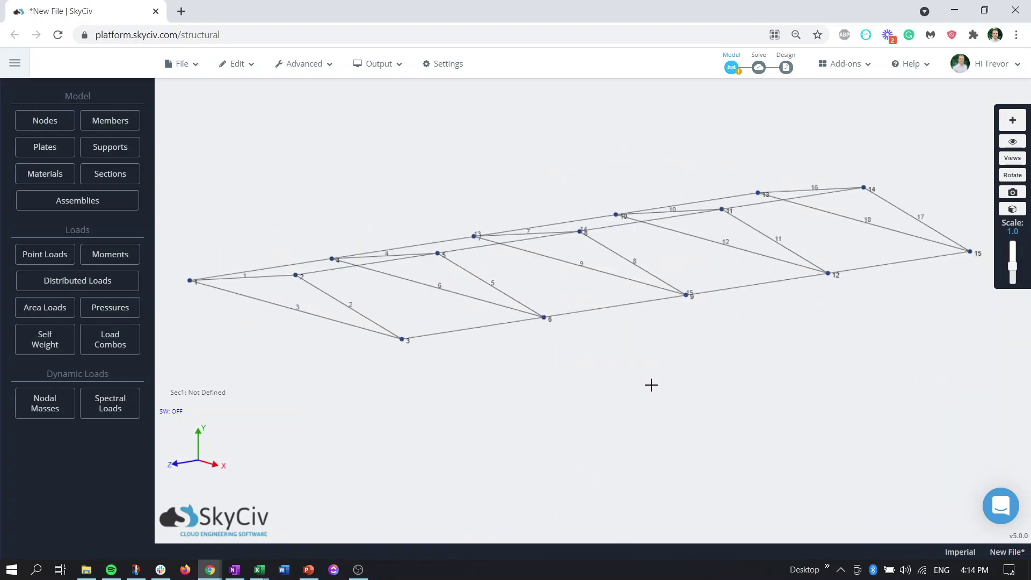
click(616, 300)
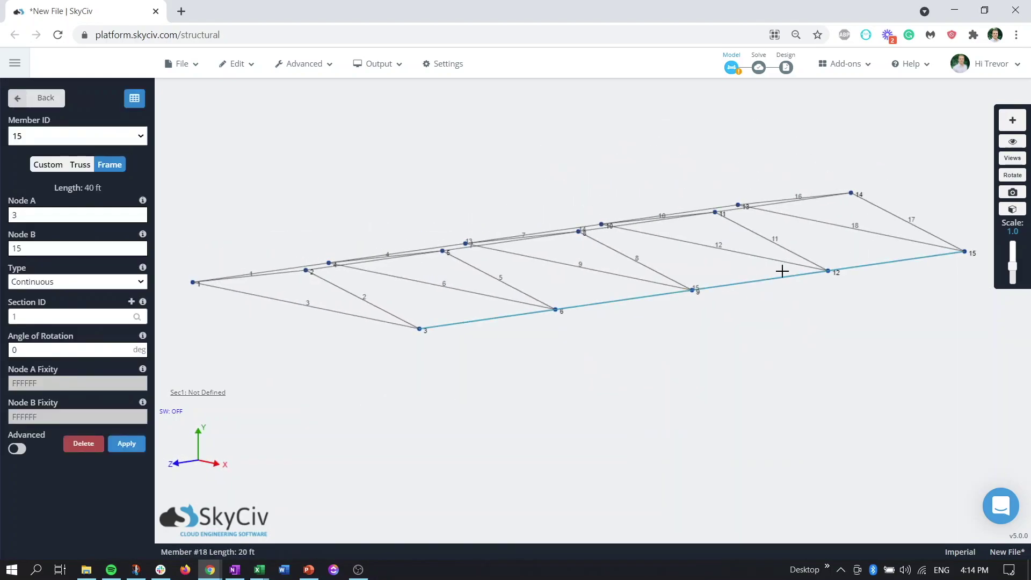
drag(783, 272, 669, 383)
click(393, 255)
drag(353, 203, 380, 280)
Clear the selection and box-select the three members of the triangular truss.
click(396, 417)
drag(396, 417, 526, 266)
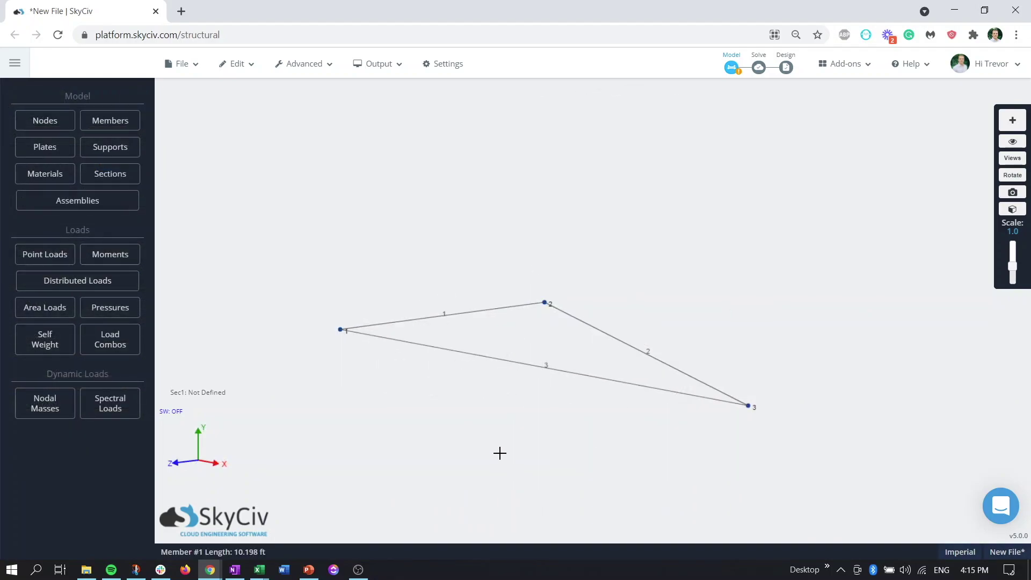
drag(500, 454, 417, 398)
drag(275, 253, 825, 448)
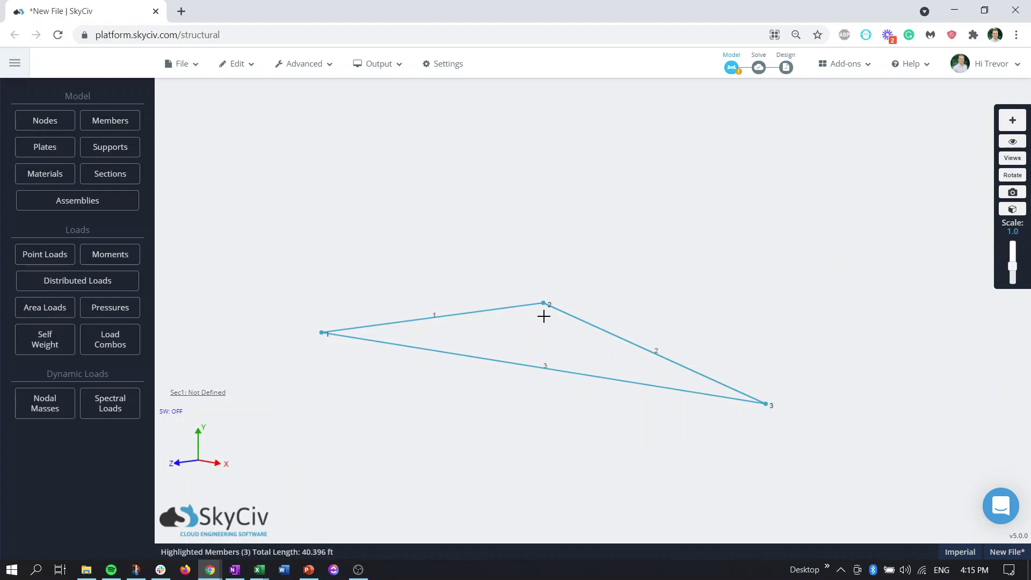
Repeat the triangle 40 ft along the Negative Z-axis with nodes connected by members.
right_click(666, 221)
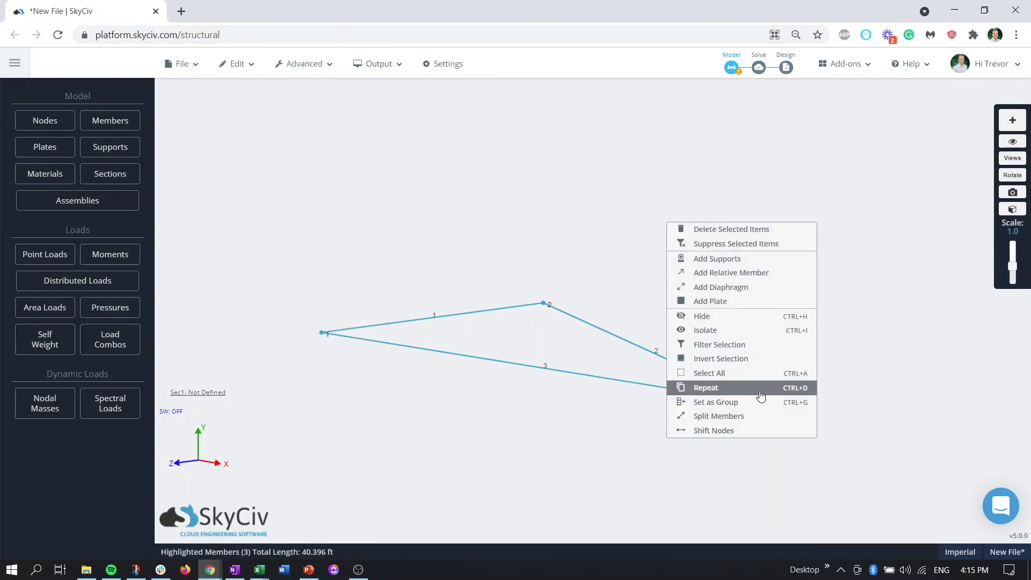
click(743, 389)
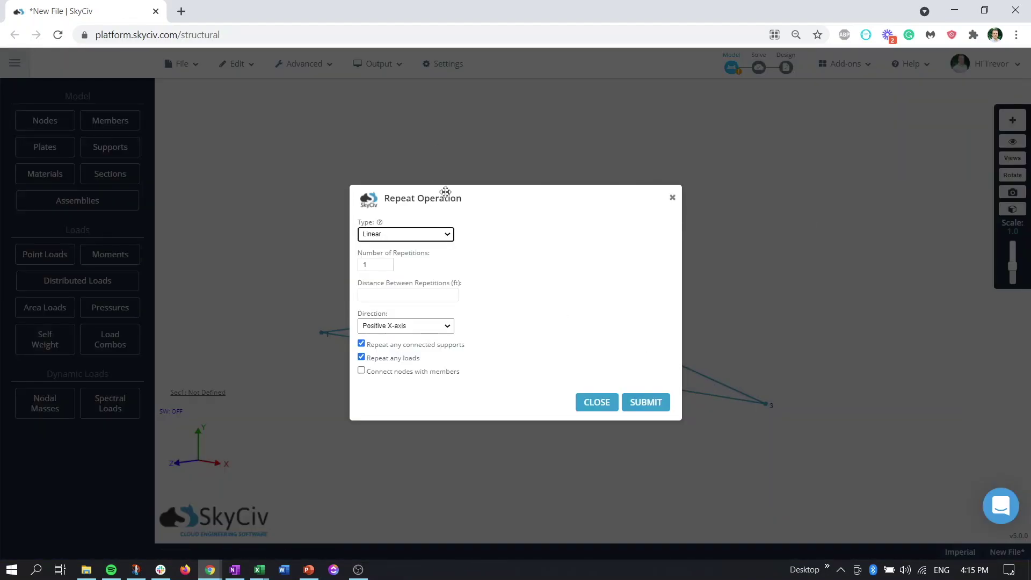
click(602, 276)
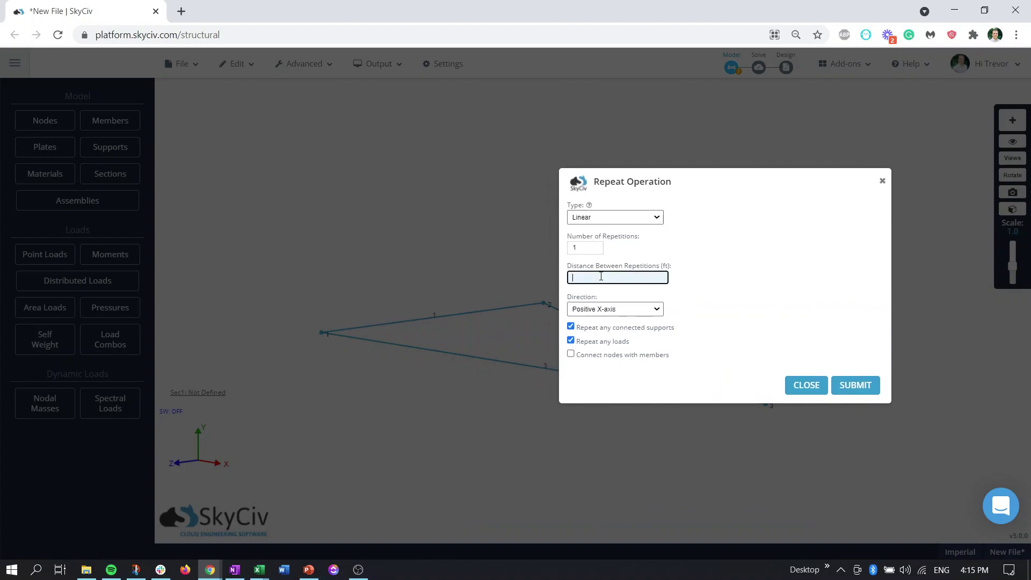
click(625, 309)
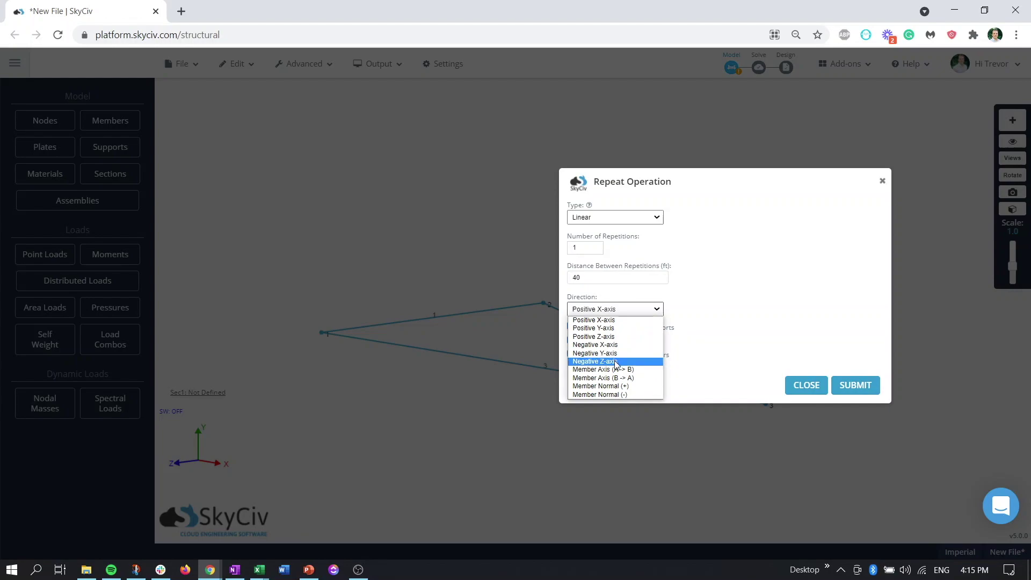
click(617, 362)
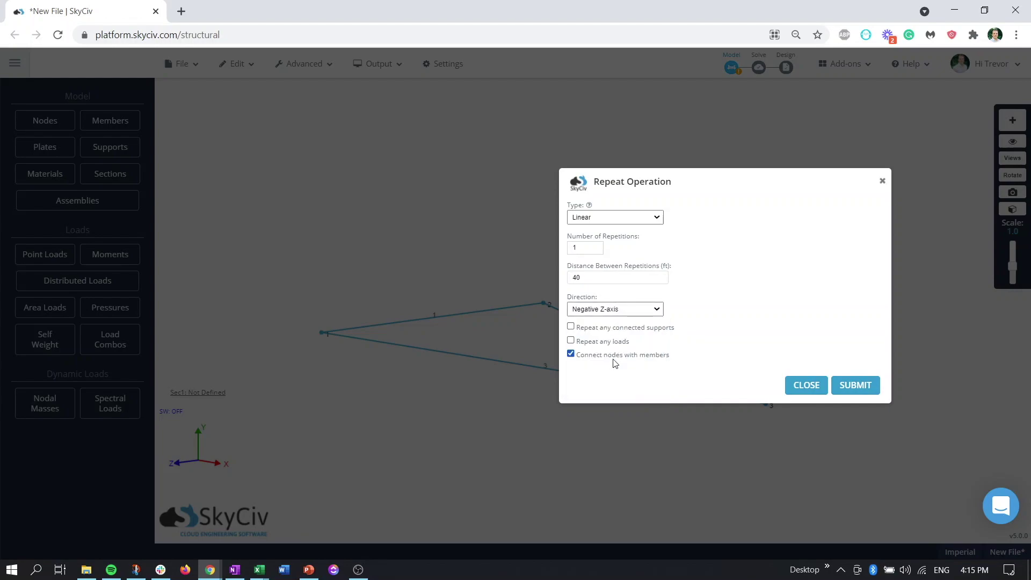
click(856, 386)
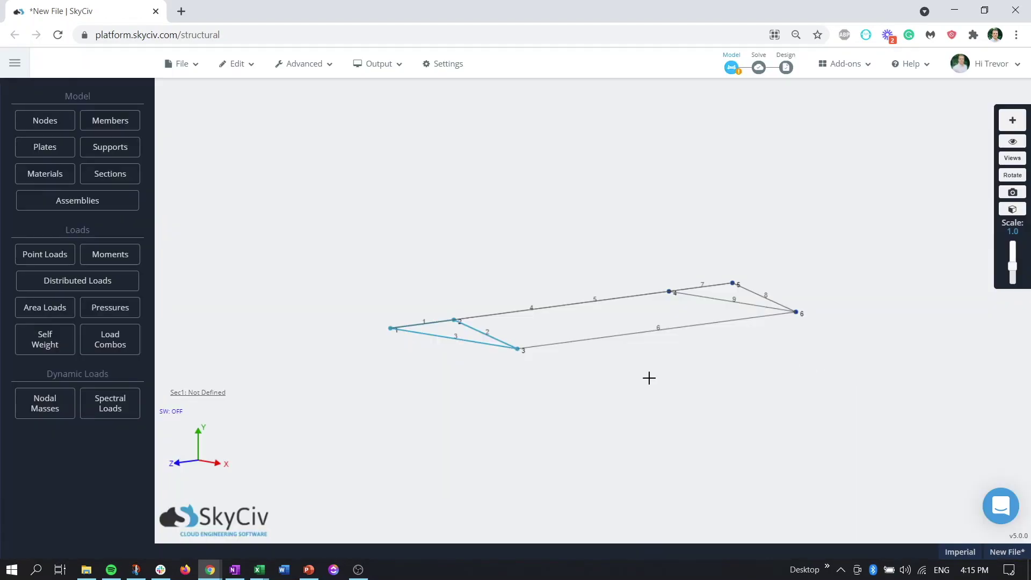
drag(656, 441, 680, 430)
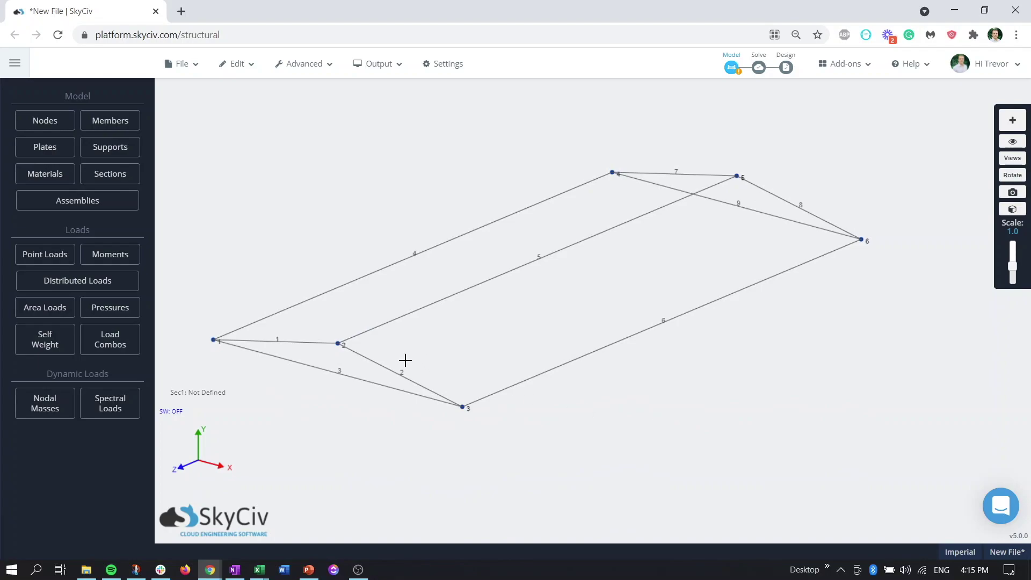
Span end members 2 and 8 with evenly spaced cross members 10–18.
click(373, 360)
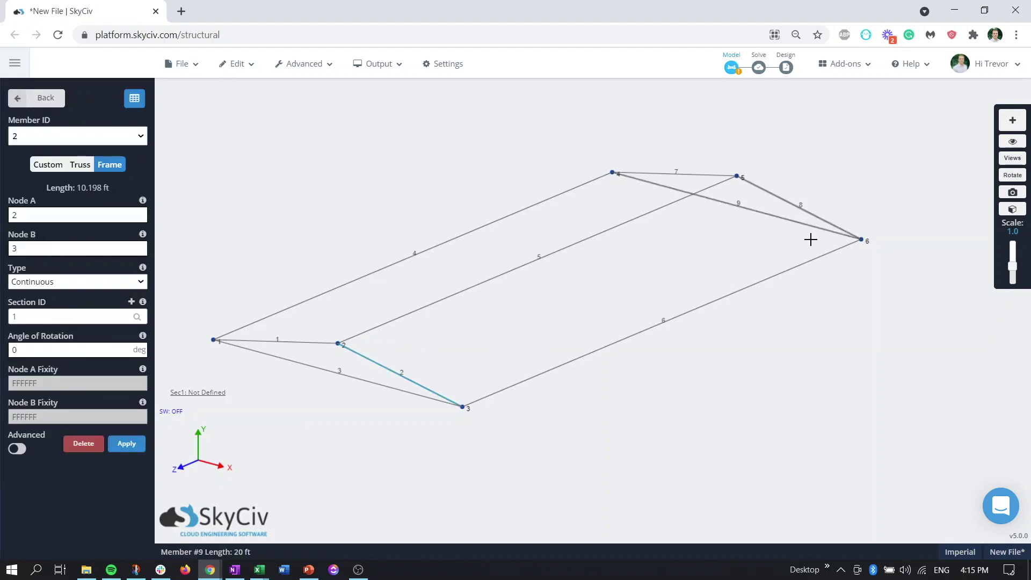
shift+click(791, 202)
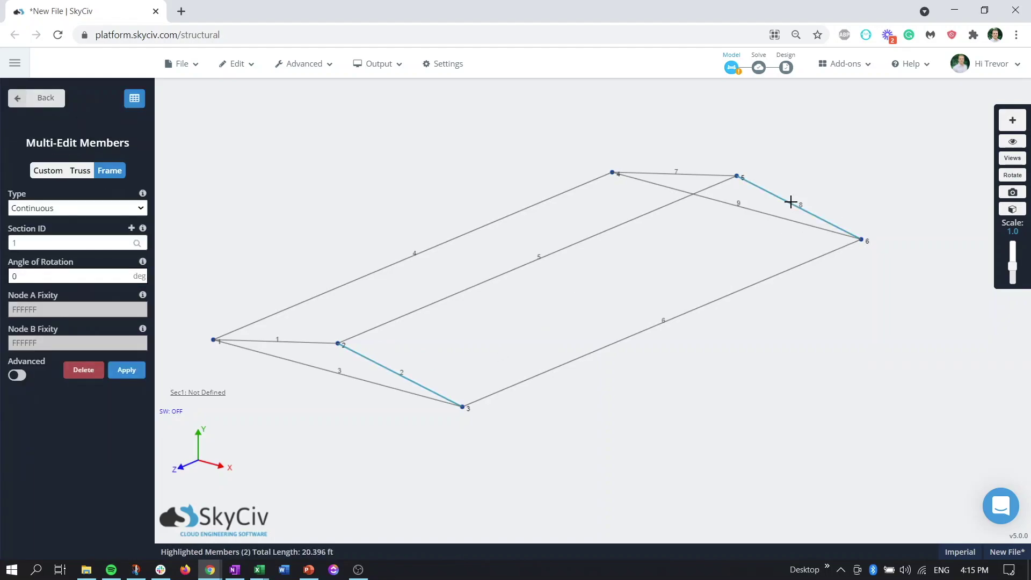
right_click(570, 296)
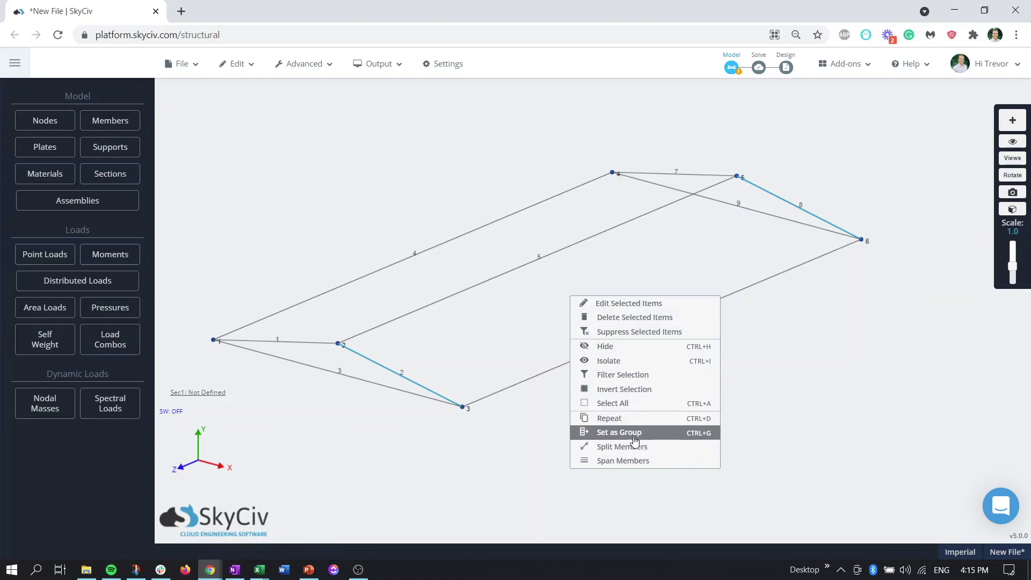
click(597, 463)
drag(499, 244, 720, 310)
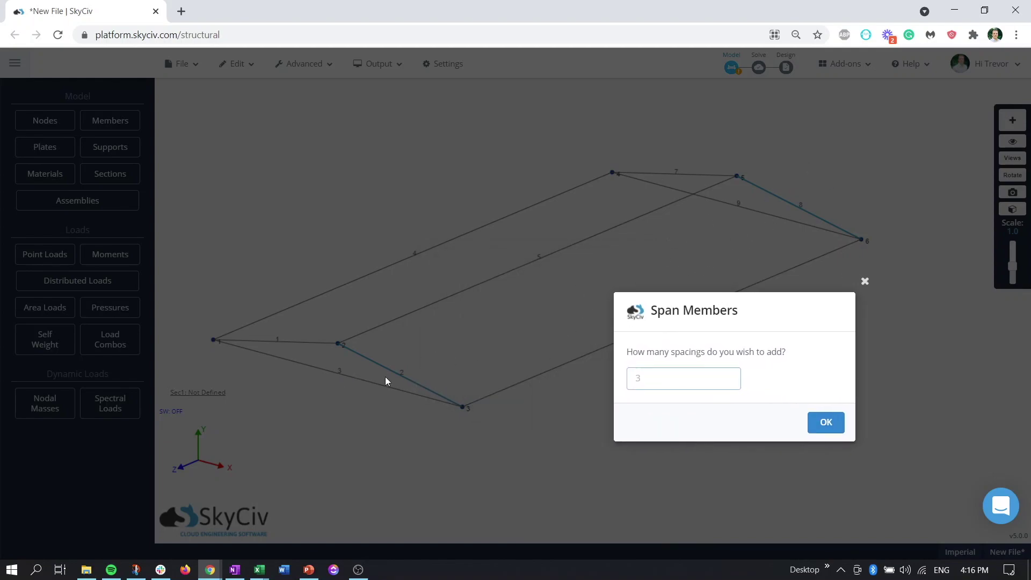
click(684, 377)
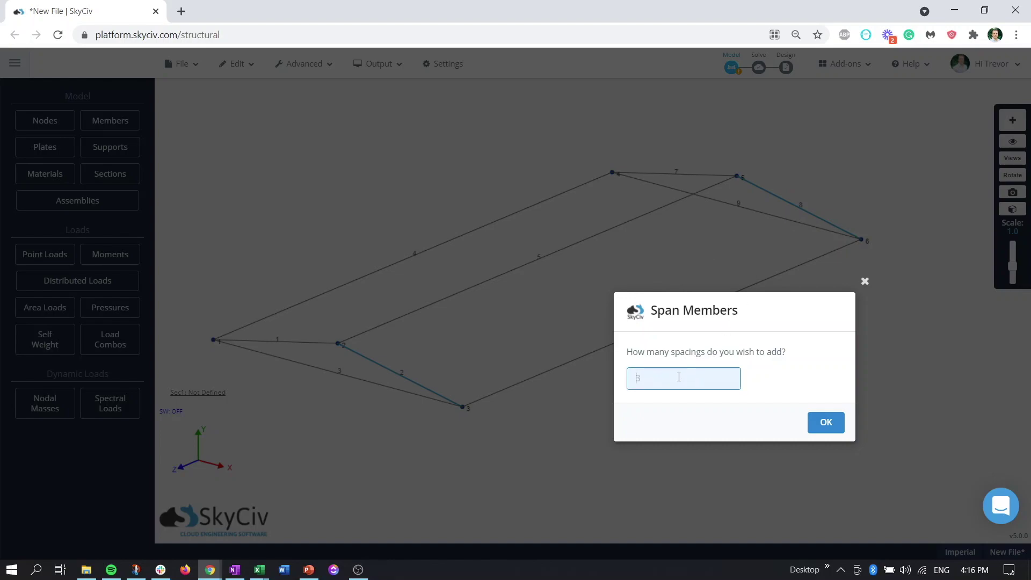
click(810, 423)
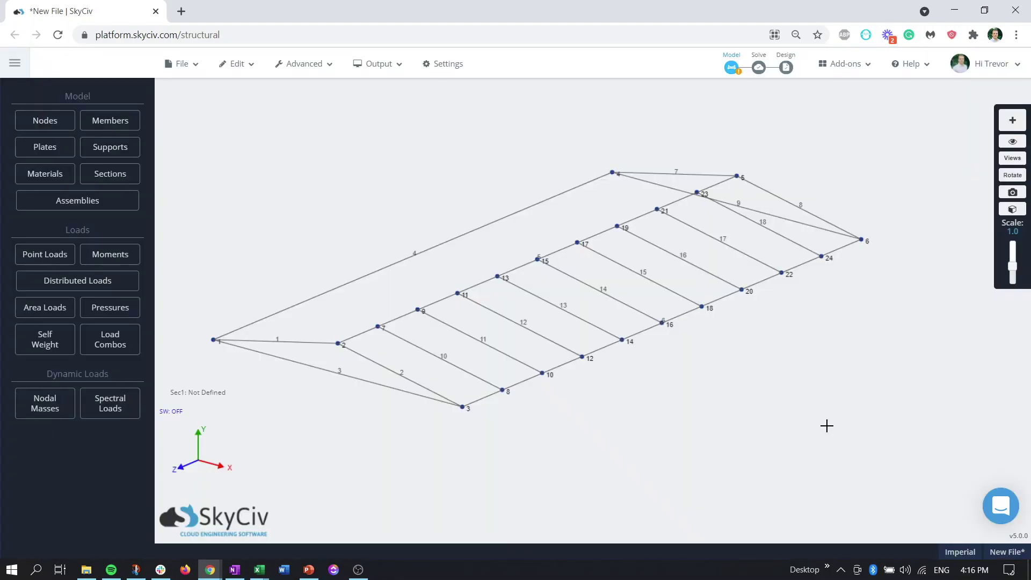
Span rafters 1 and 7 with evenly spaced members using the default spacing.
drag(736, 421, 703, 435)
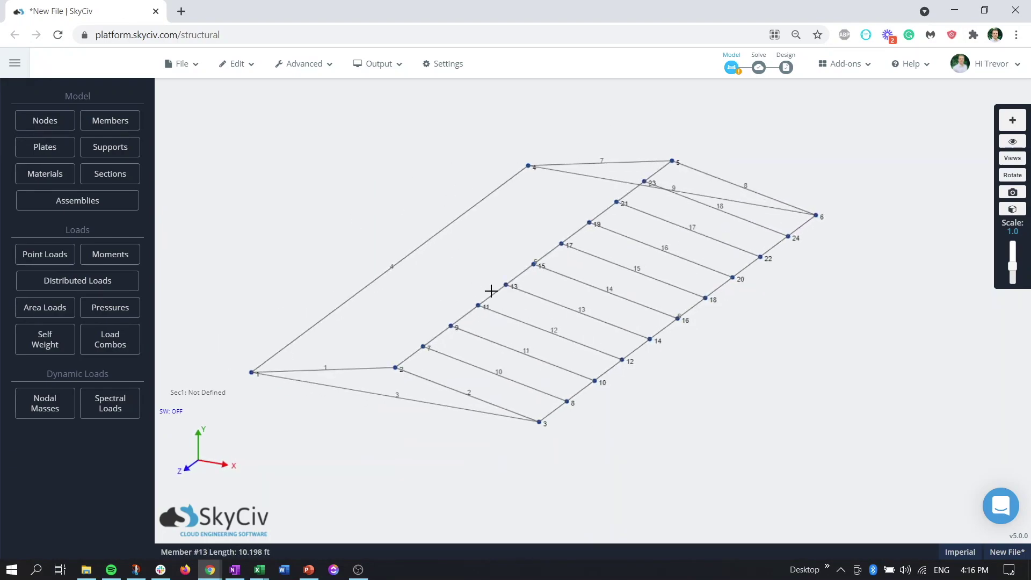
click(347, 366)
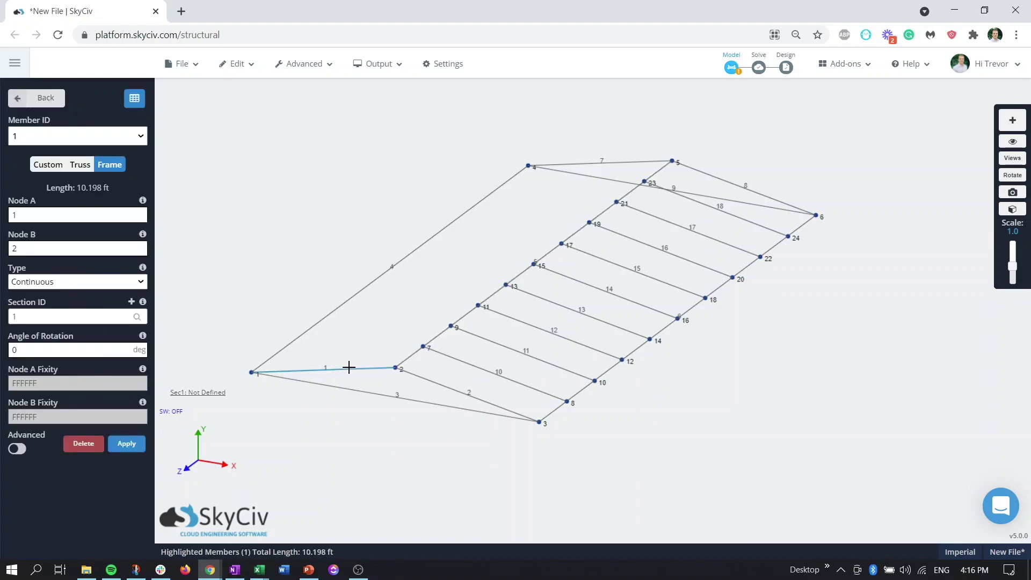
shift+click(583, 161)
right_click(410, 173)
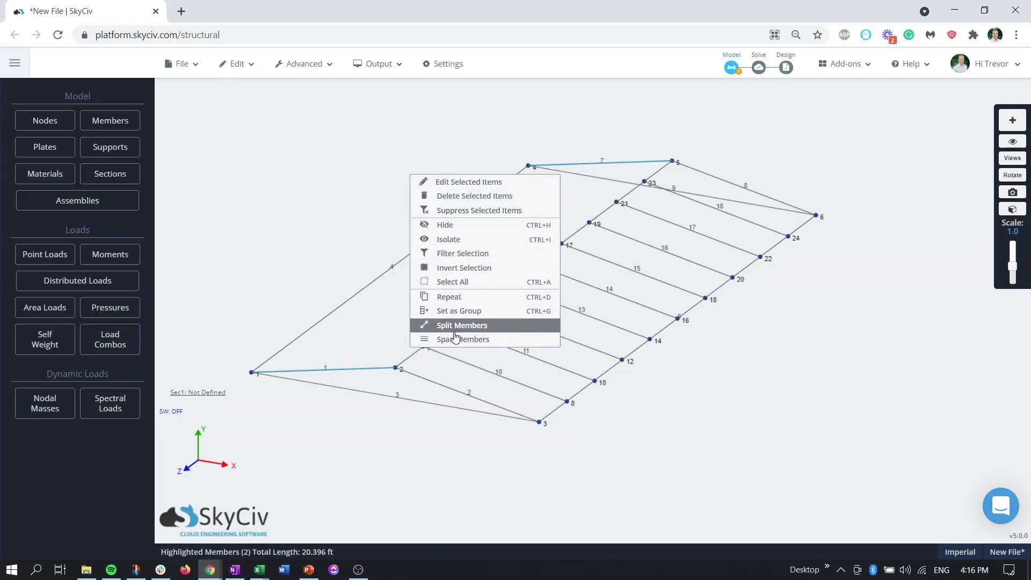
click(454, 341)
key(Return)
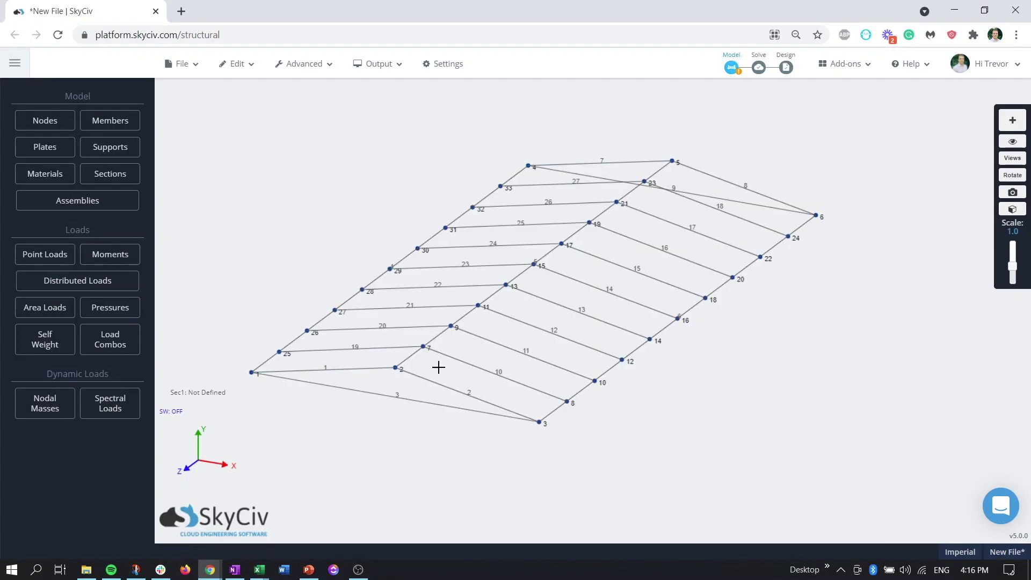
Span chords 3 and 9 with 10 spacings, creating diagonal members 28–36.
click(403, 397)
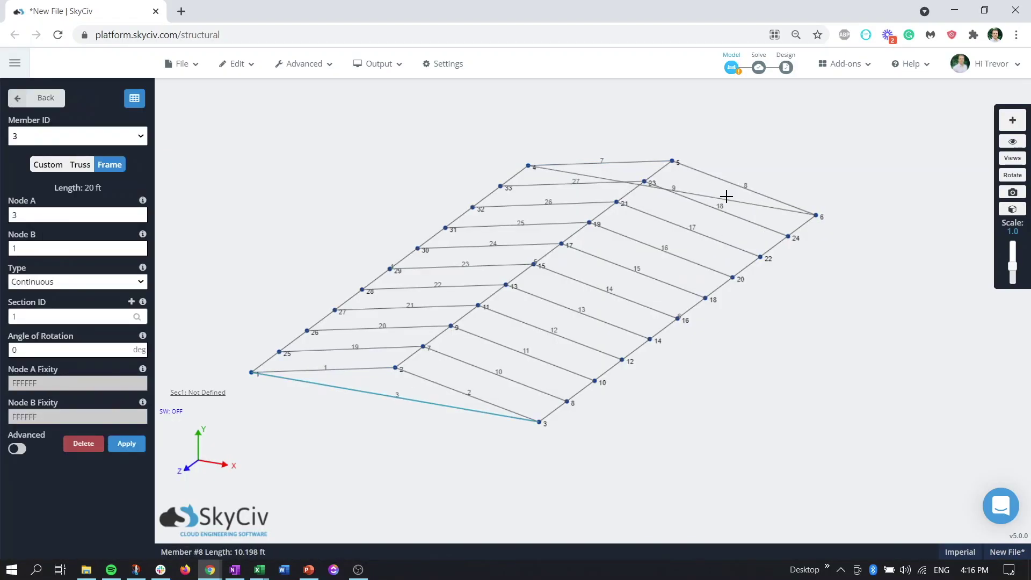
shift+click(726, 198)
right_click(749, 160)
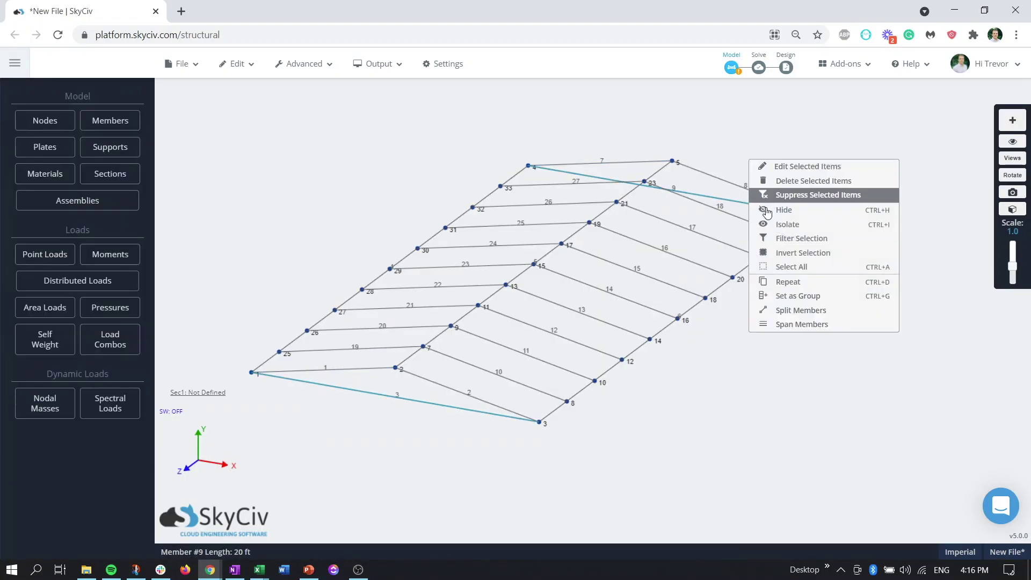
click(780, 324)
text(10)
key(Return)
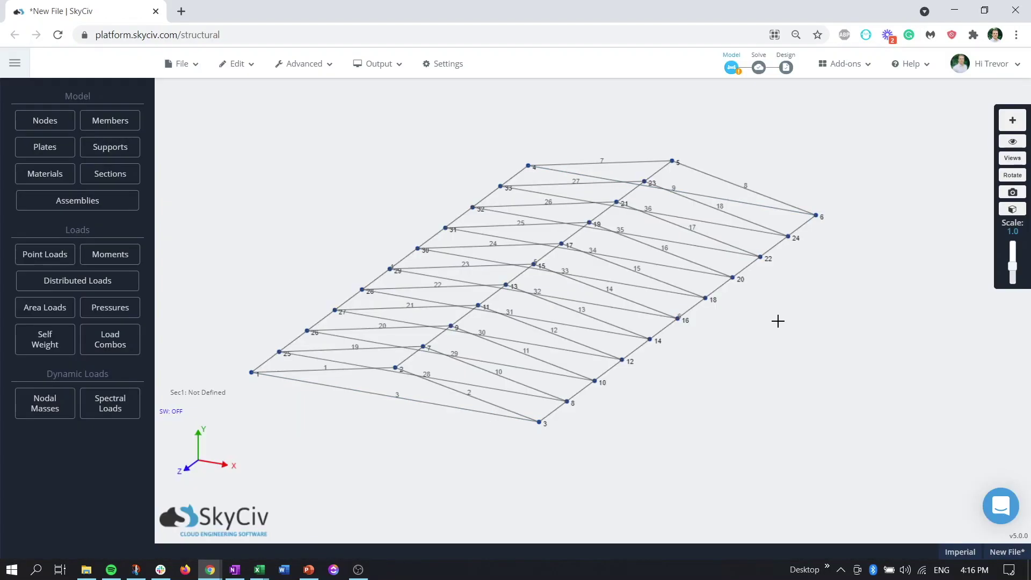
drag(778, 320, 748, 417)
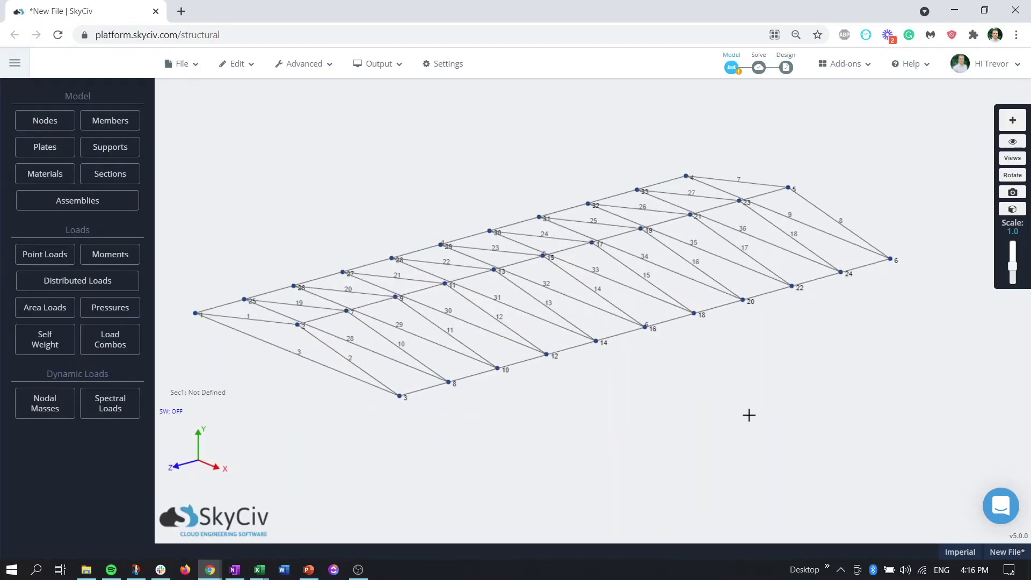
drag(543, 299, 391, 384)
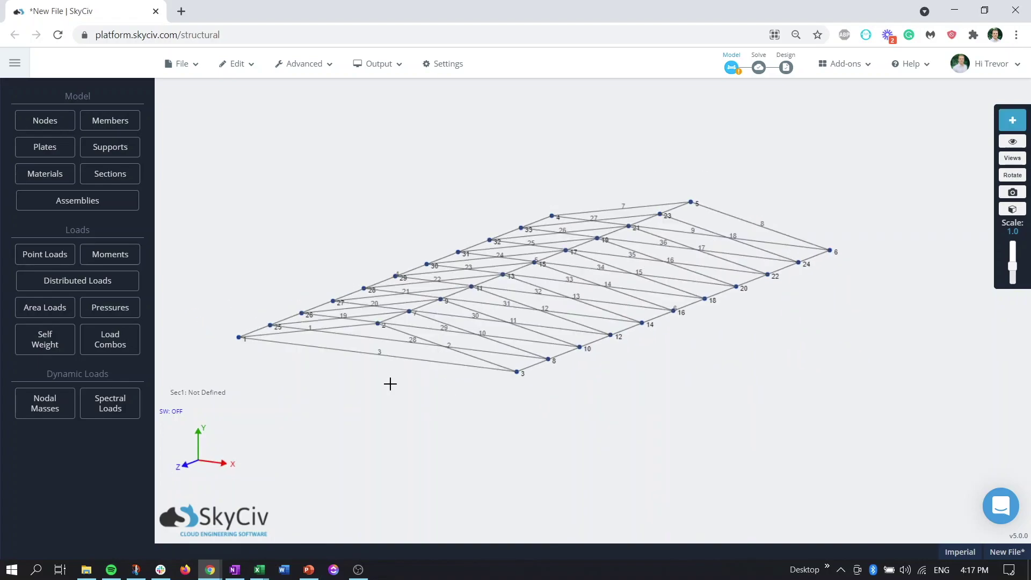
click(1013, 121)
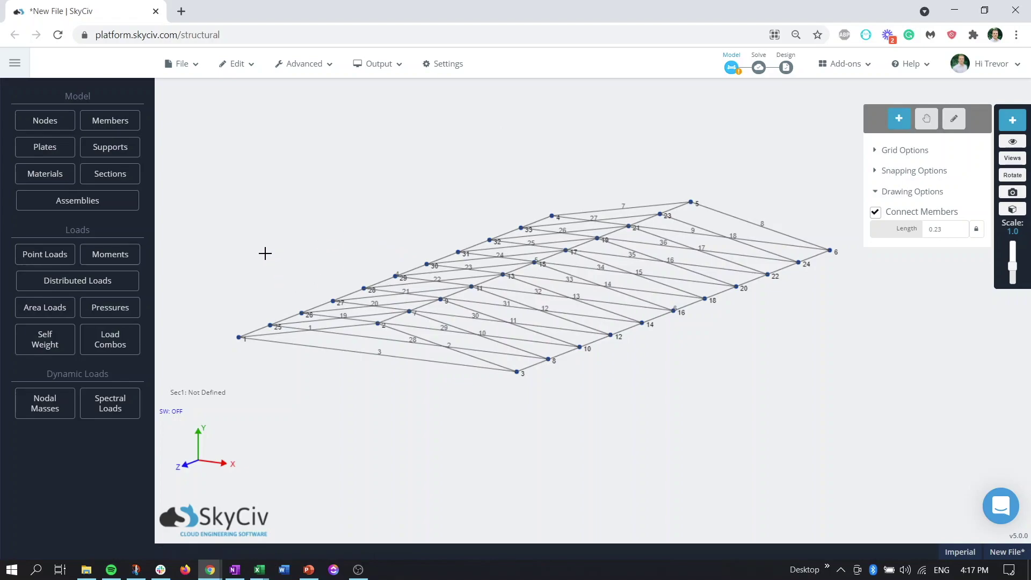
mouse_move(362, 401)
mouse_down()
mouse_move(387, 424)
mouse_move(375, 422)
mouse_up()
click(376, 422)
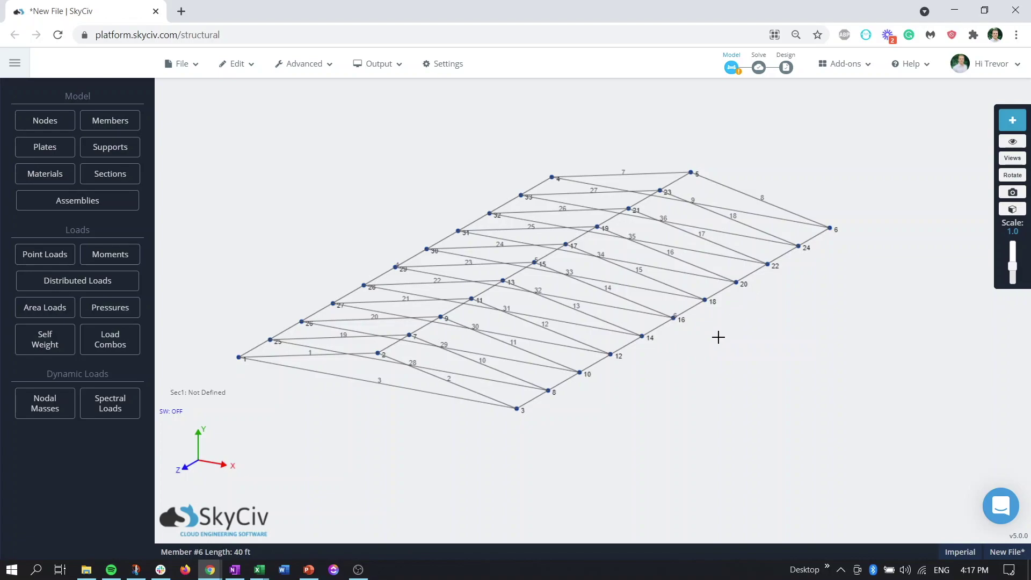
click(295, 67)
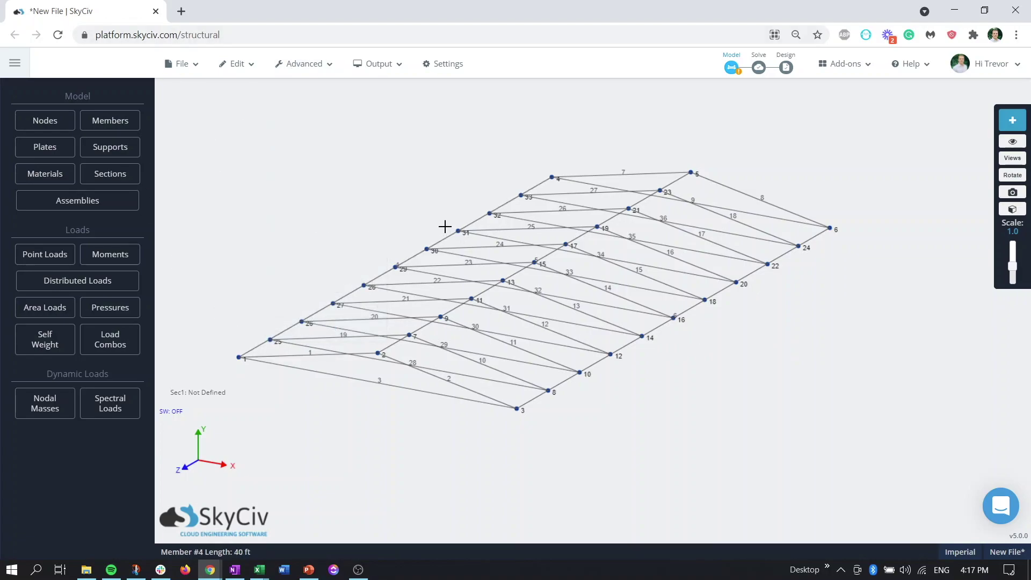